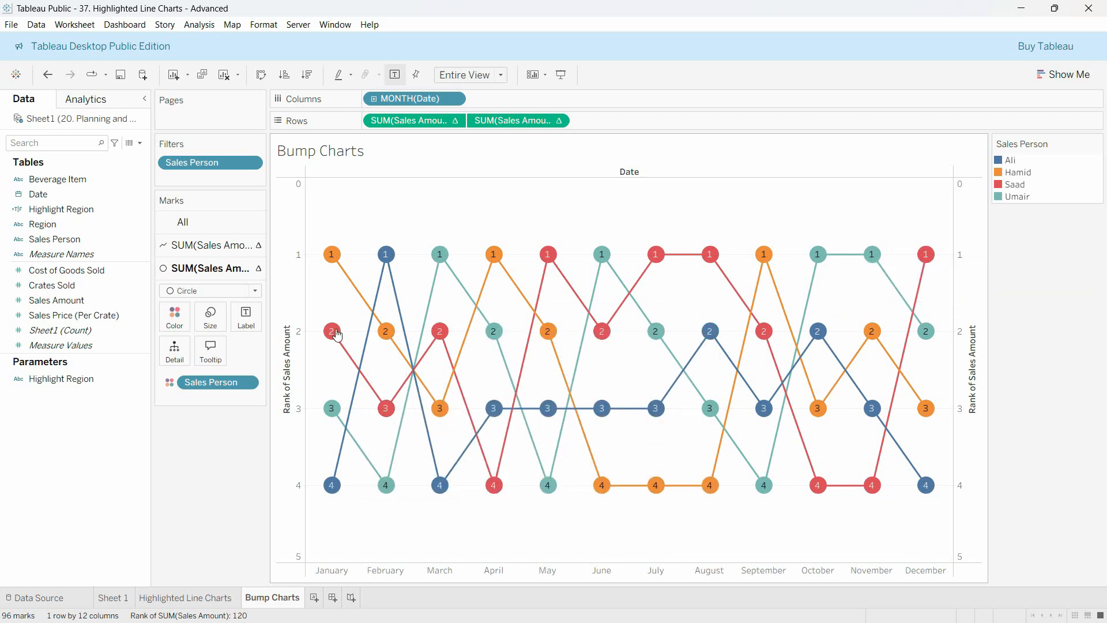
# Examine the finished bump chart's legend and the monthly rank details of individual sales persons
pyautogui.moveTo(326, 254)
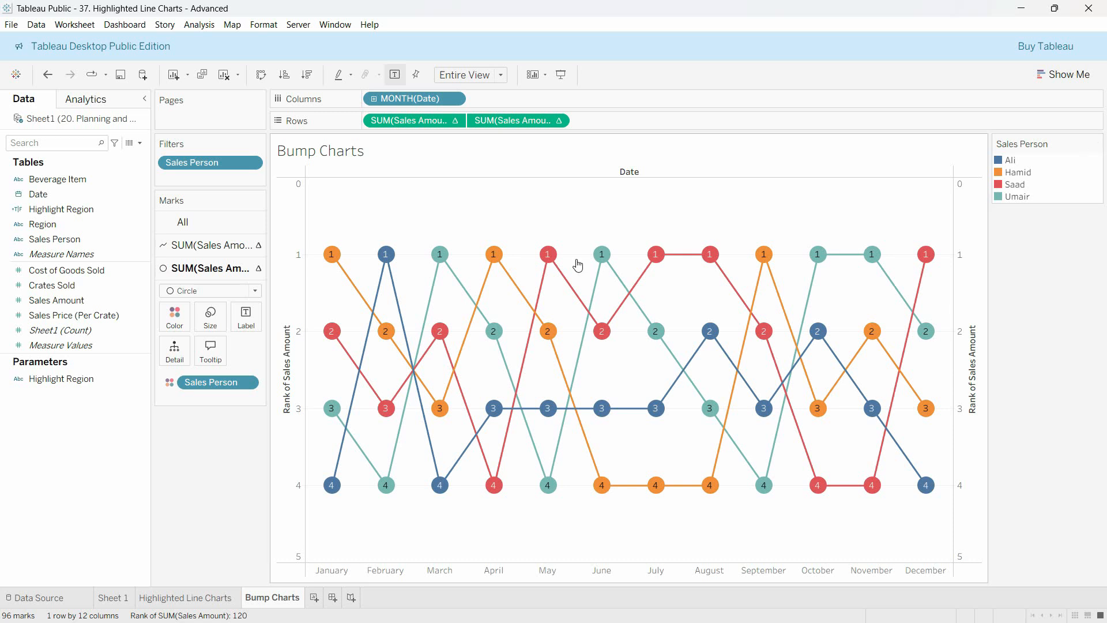
pyautogui.moveTo(330, 261)
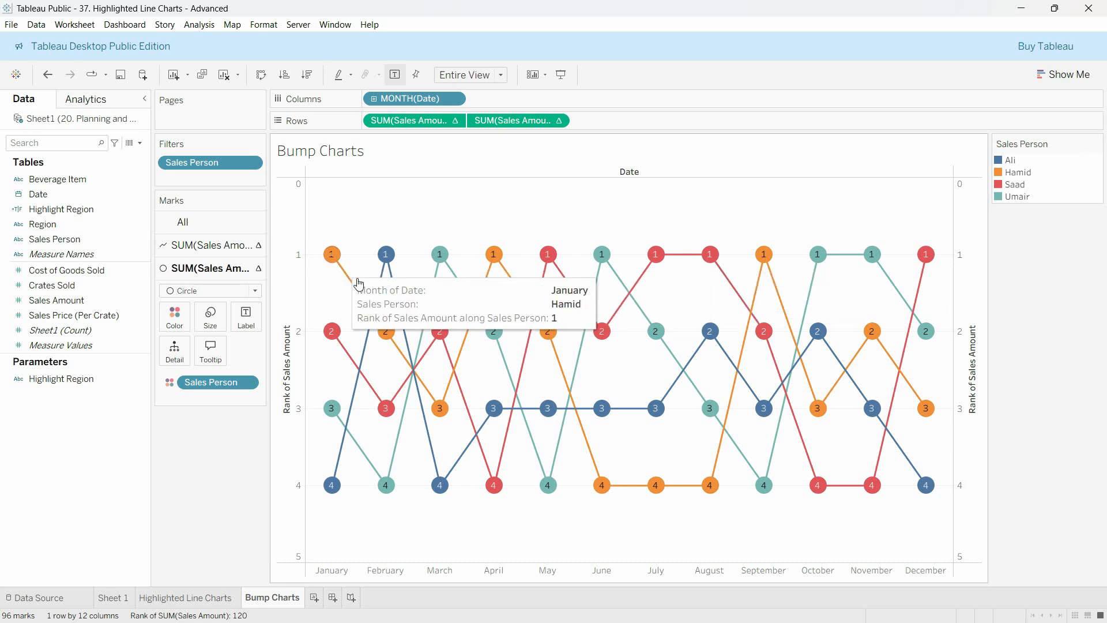
pyautogui.moveTo(388, 335)
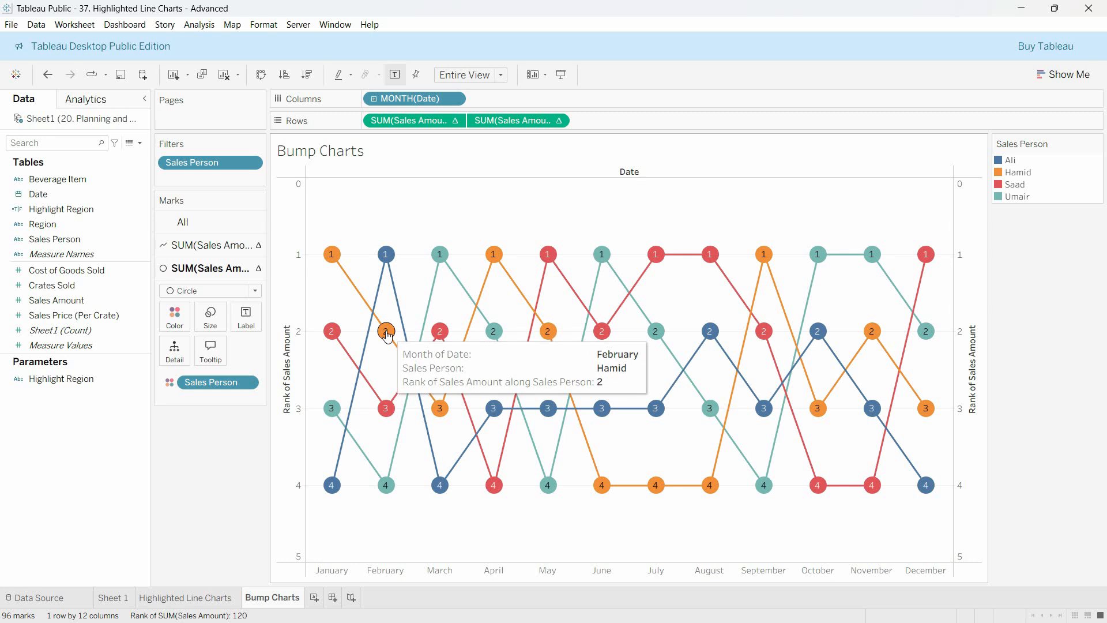
pyautogui.moveTo(447, 413)
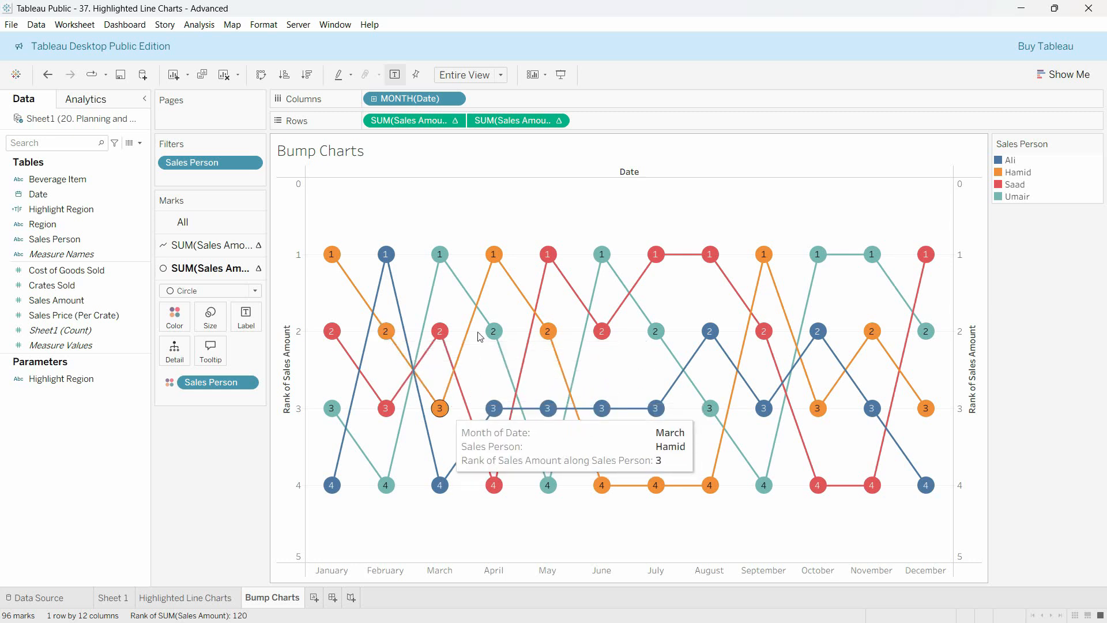
pyautogui.moveTo(495, 259)
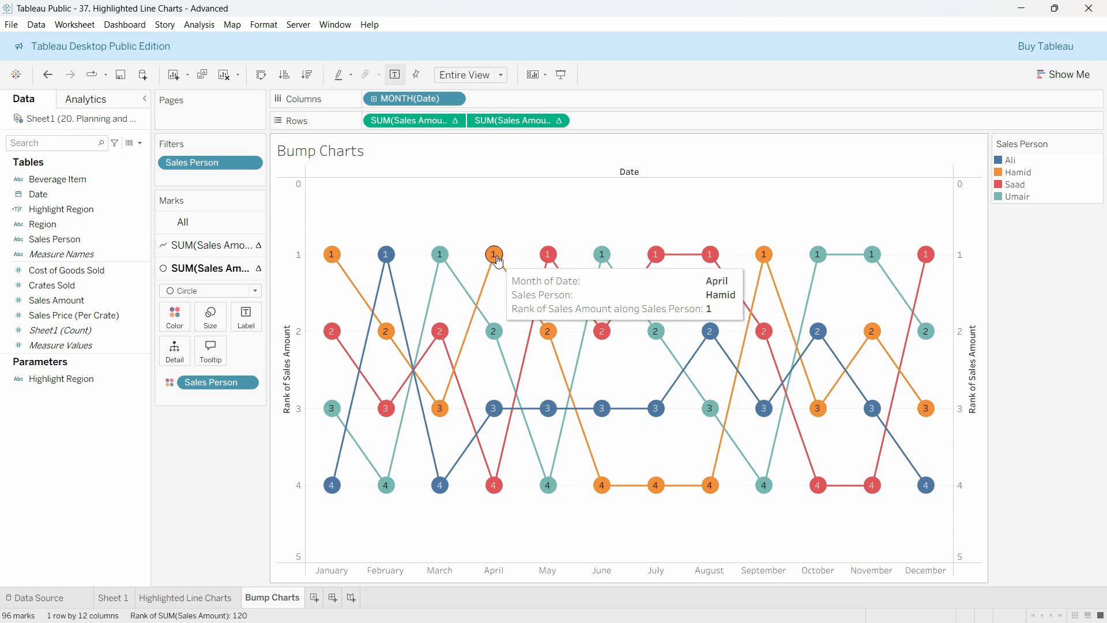
pyautogui.moveTo(602, 489)
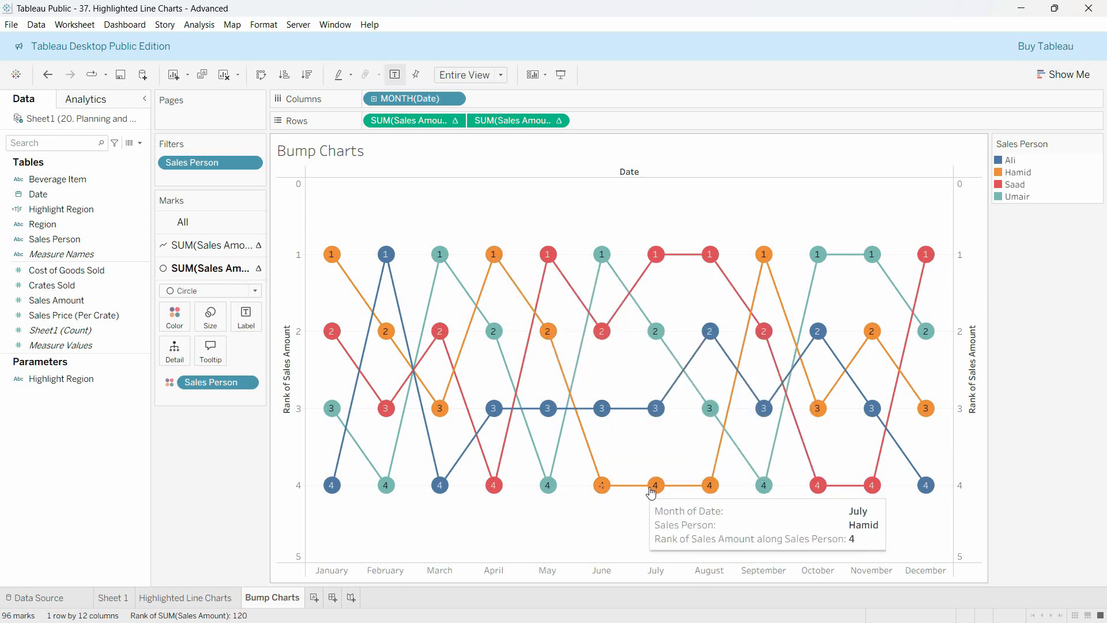
pyautogui.moveTo(776, 286)
pyautogui.moveTo(771, 260)
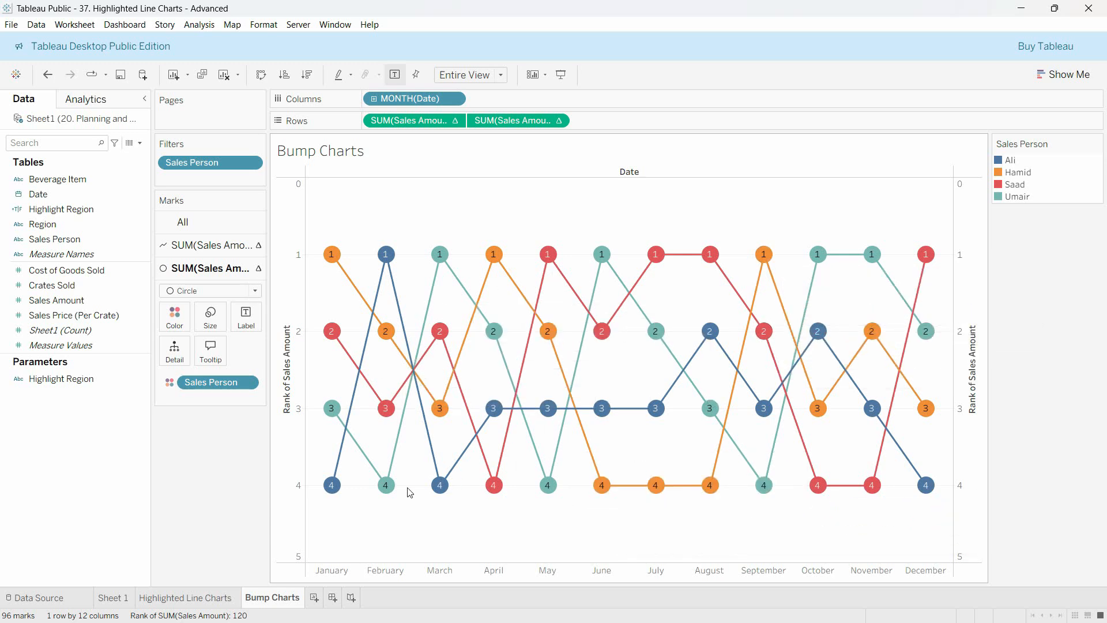
pyautogui.moveTo(333, 413)
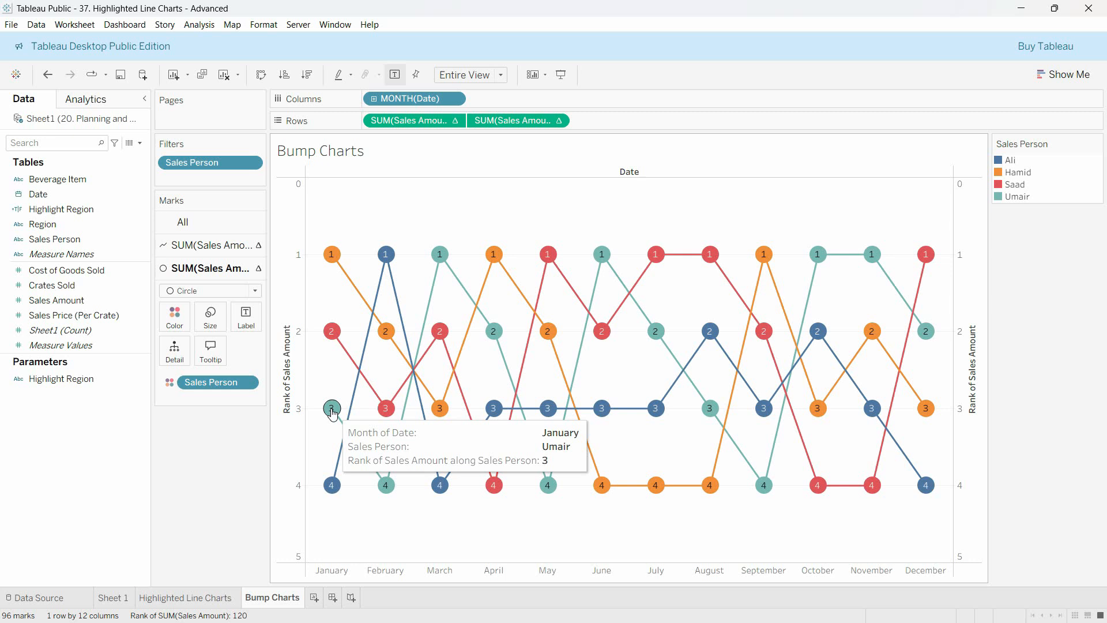
pyautogui.moveTo(386, 487)
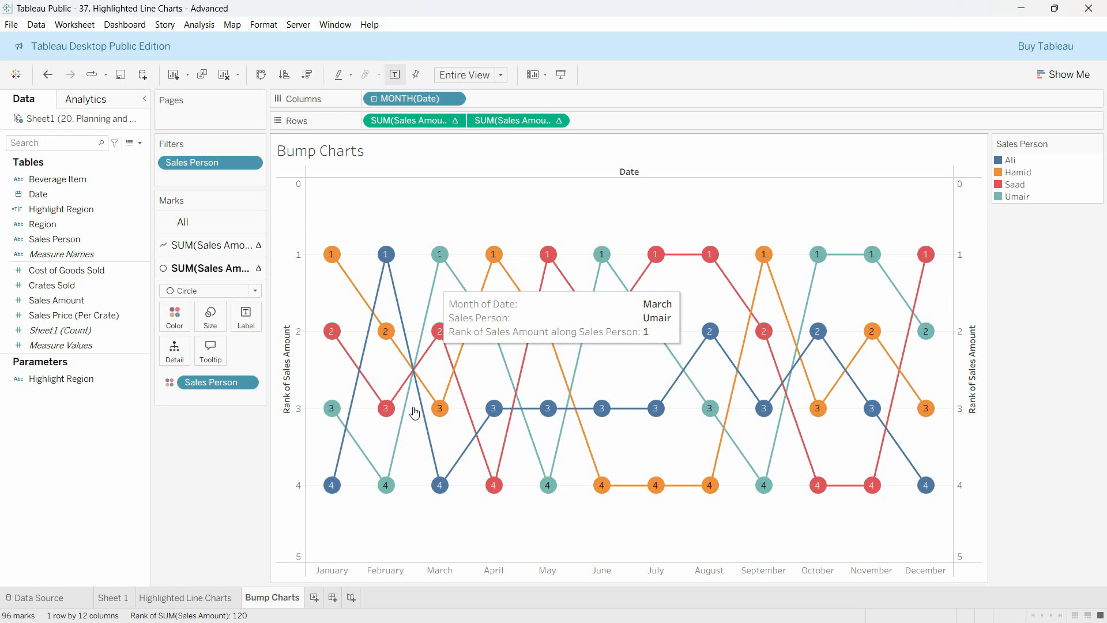
pyautogui.moveTo(441, 254)
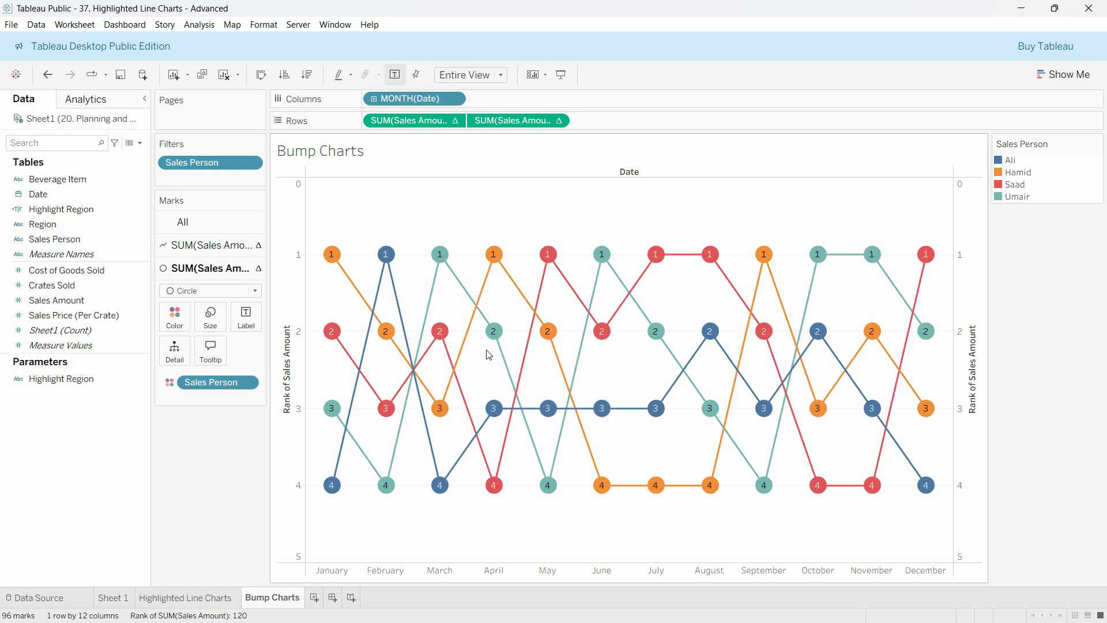
# Add a new worksheet and name it "Bumb Charts"
pyautogui.click(314, 597)
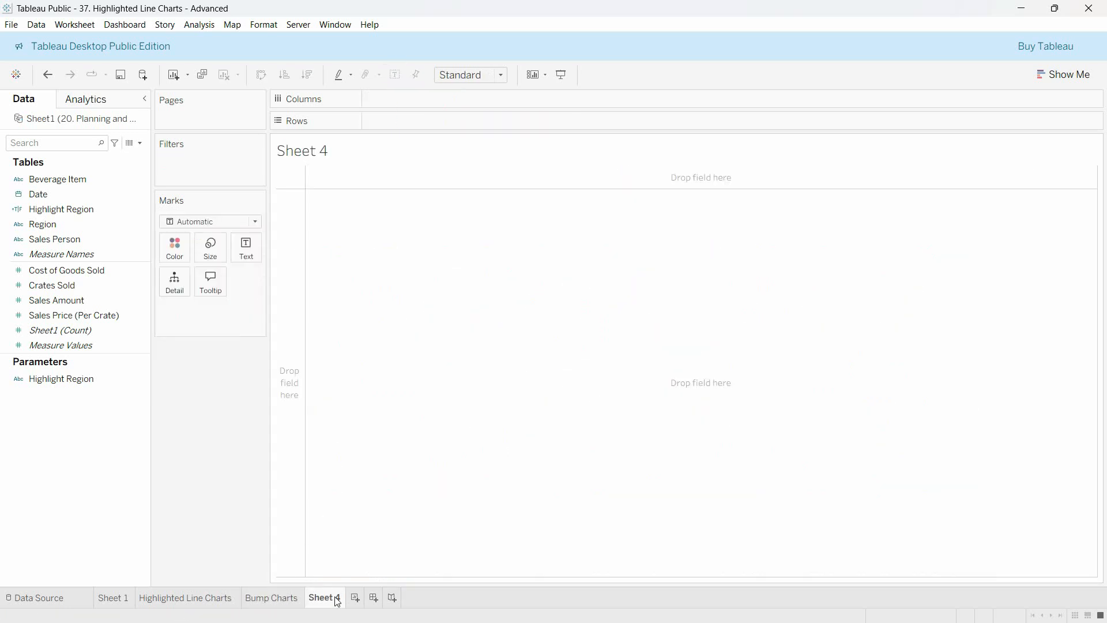
pyautogui.doubleClick(337, 598)
pyautogui.write('Bumb Charts')
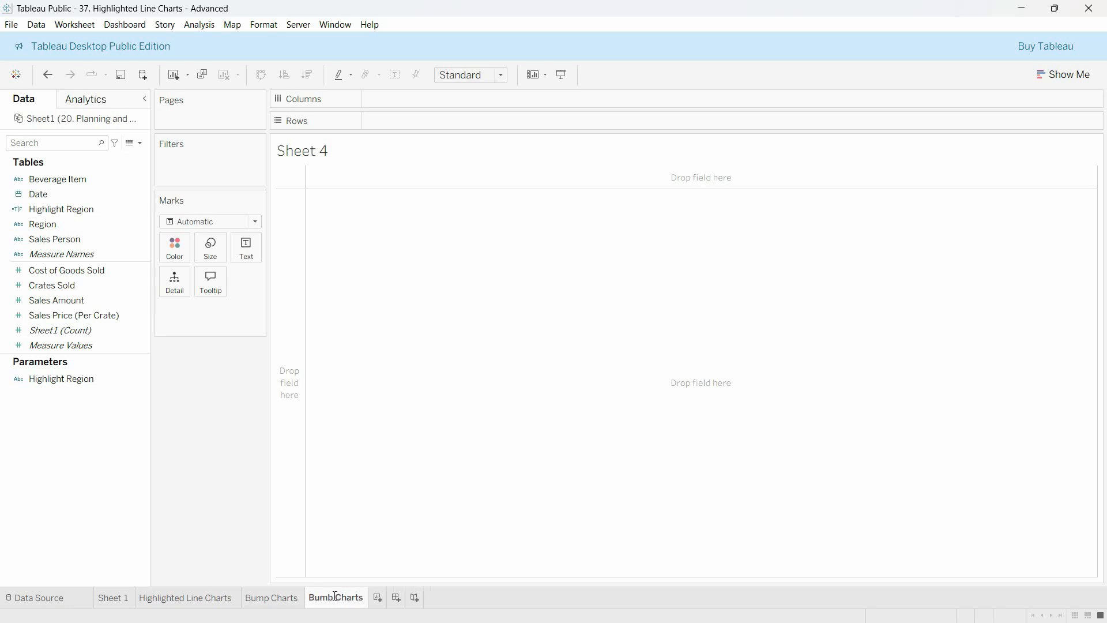
pyautogui.press('Return')
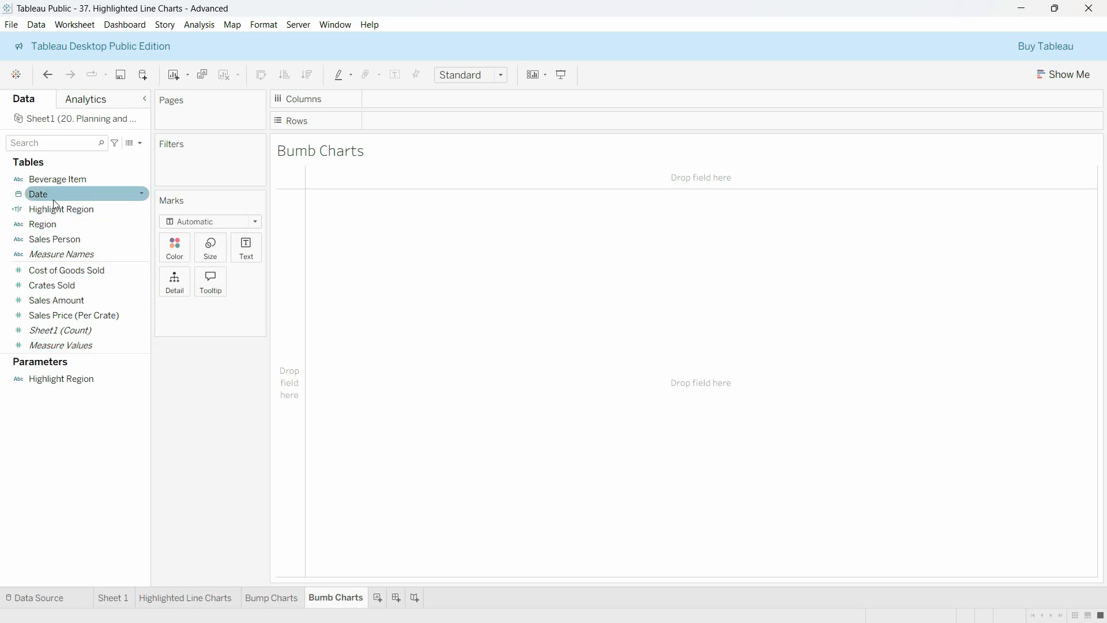
# Add Date to Columns and set its date level to discrete Month
pyautogui.moveTo(48, 195); pyautogui.dragTo(386, 104)
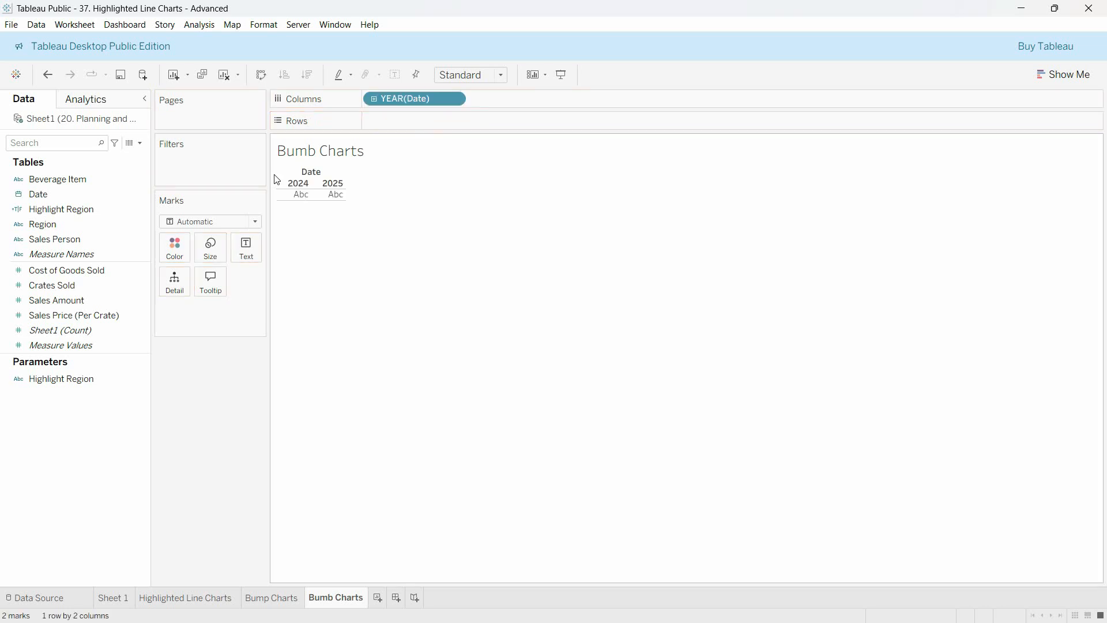
pyautogui.click(454, 98)
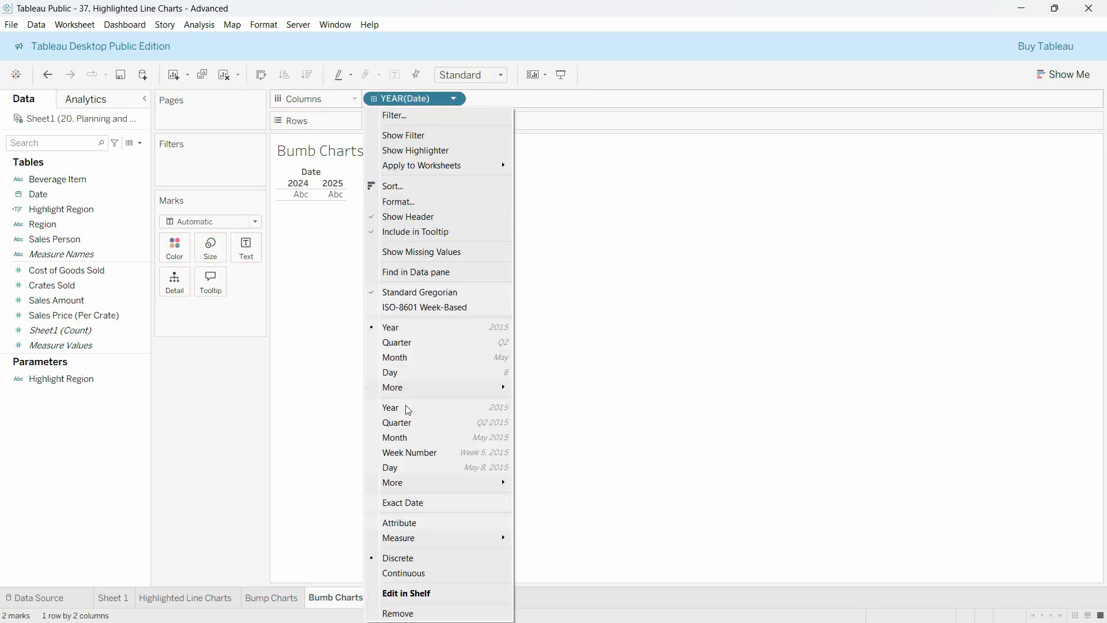
pyautogui.click(407, 358)
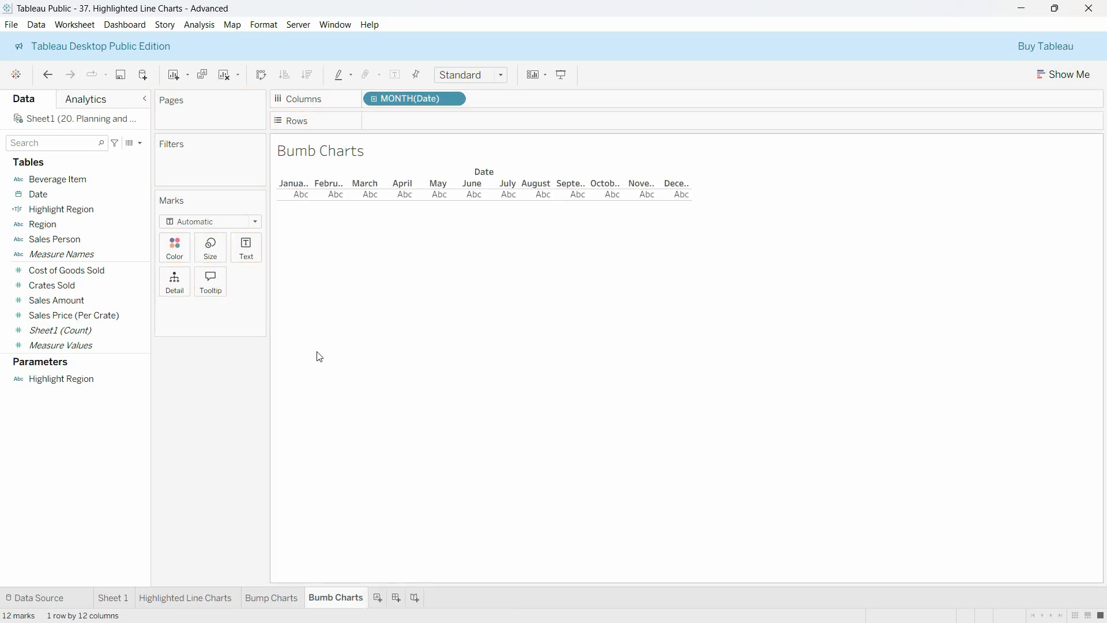
# Add Sales Amount to Rows and fit the chart to Entire View
pyautogui.click(62, 307)
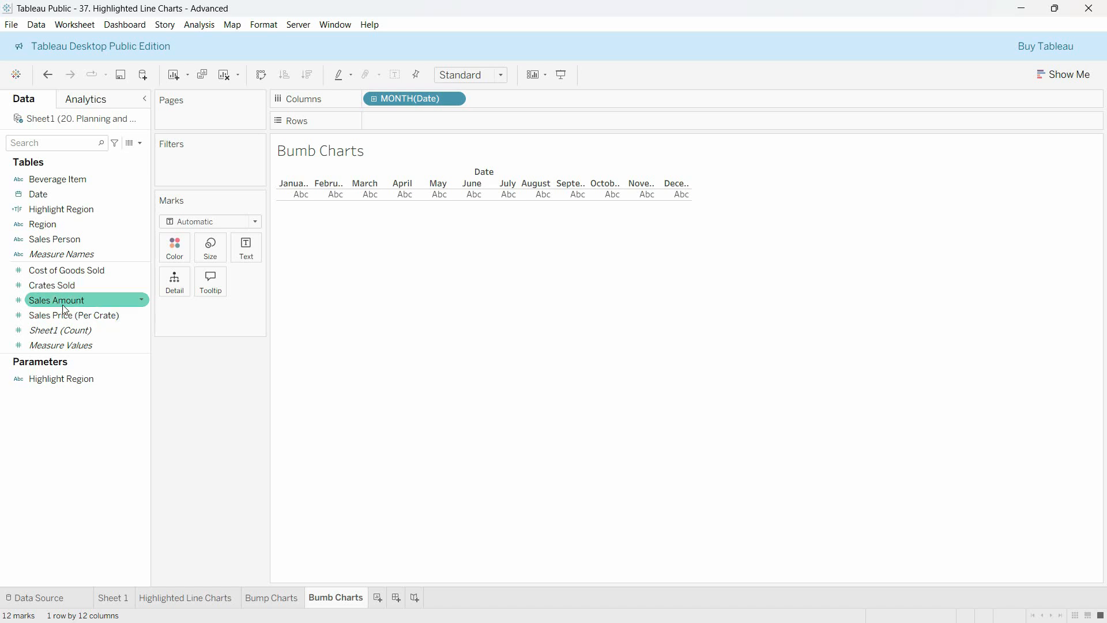
pyautogui.moveTo(65, 309); pyautogui.dragTo(450, 121)
pyautogui.click(501, 75)
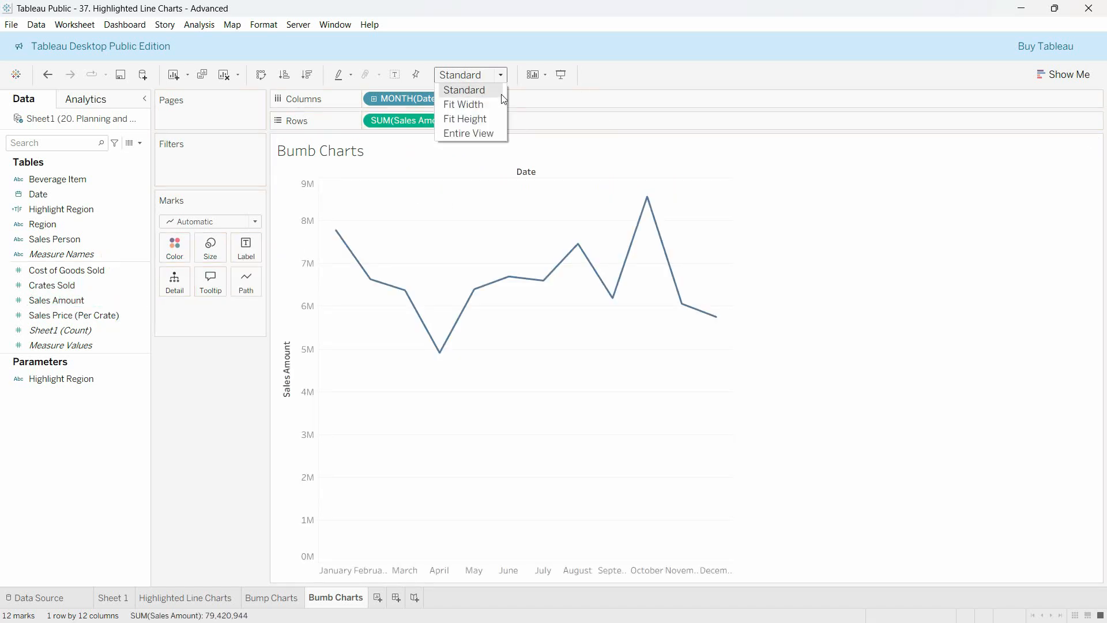
pyautogui.click(488, 134)
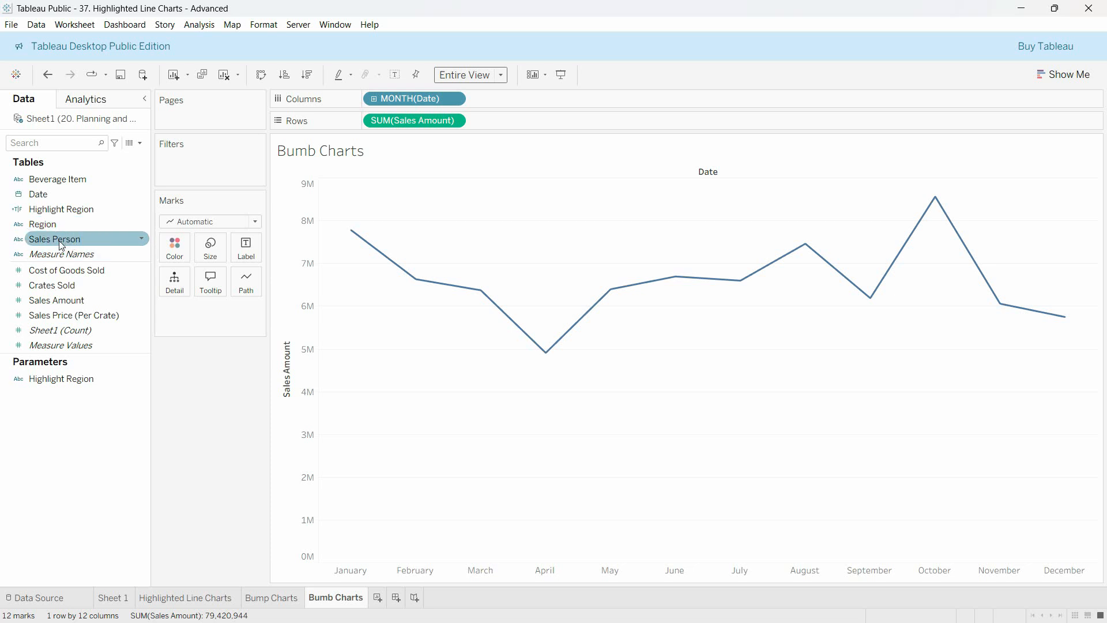
# Color the lines by Sales Person and apply the Rank quick table calculation to Sales Amount on Rows
pyautogui.moveTo(62, 245); pyautogui.dragTo(172, 252)
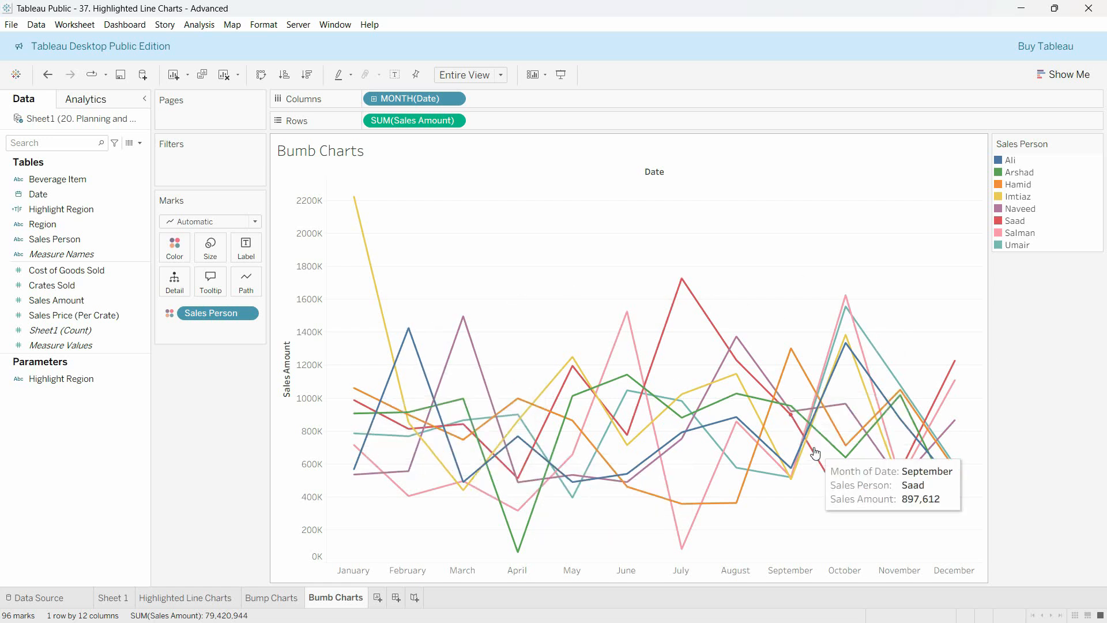
pyautogui.click(454, 120)
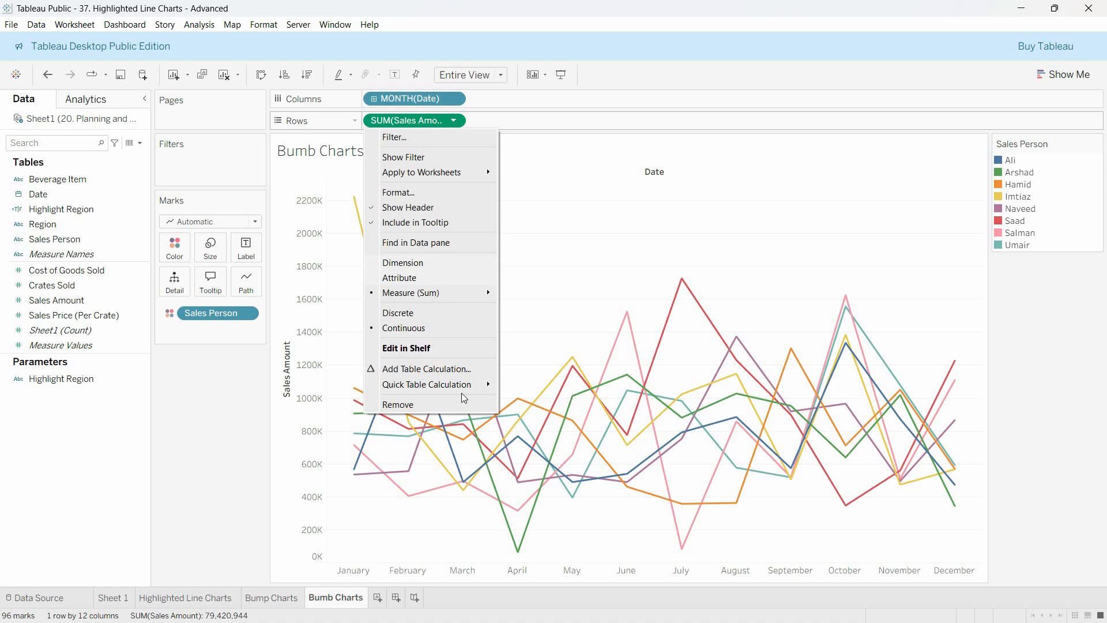
pyautogui.moveTo(444, 391)
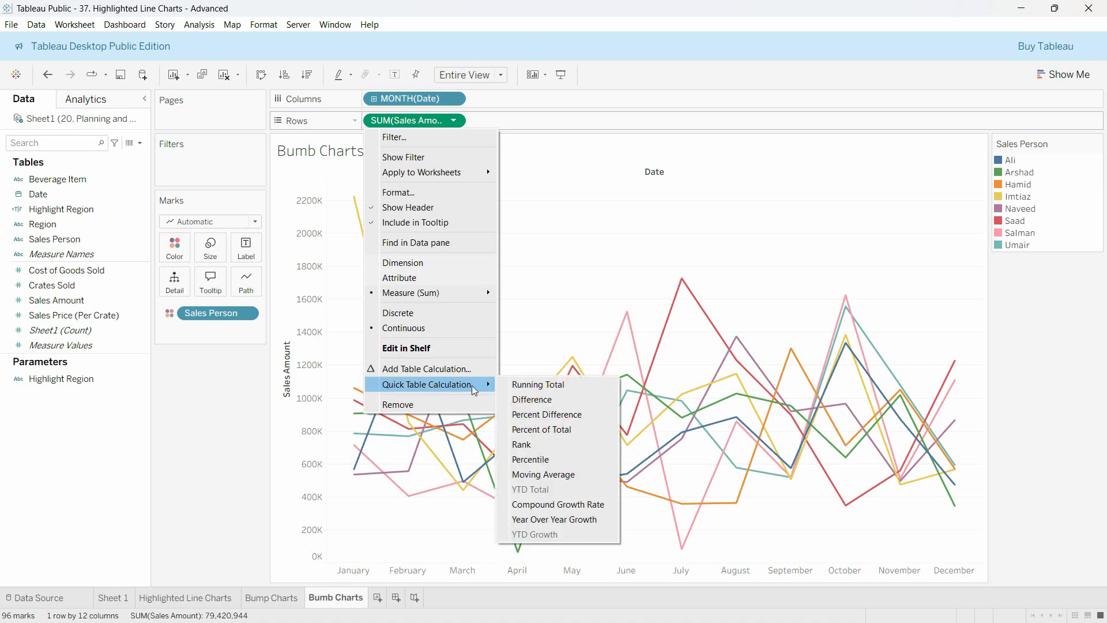
pyautogui.click(546, 444)
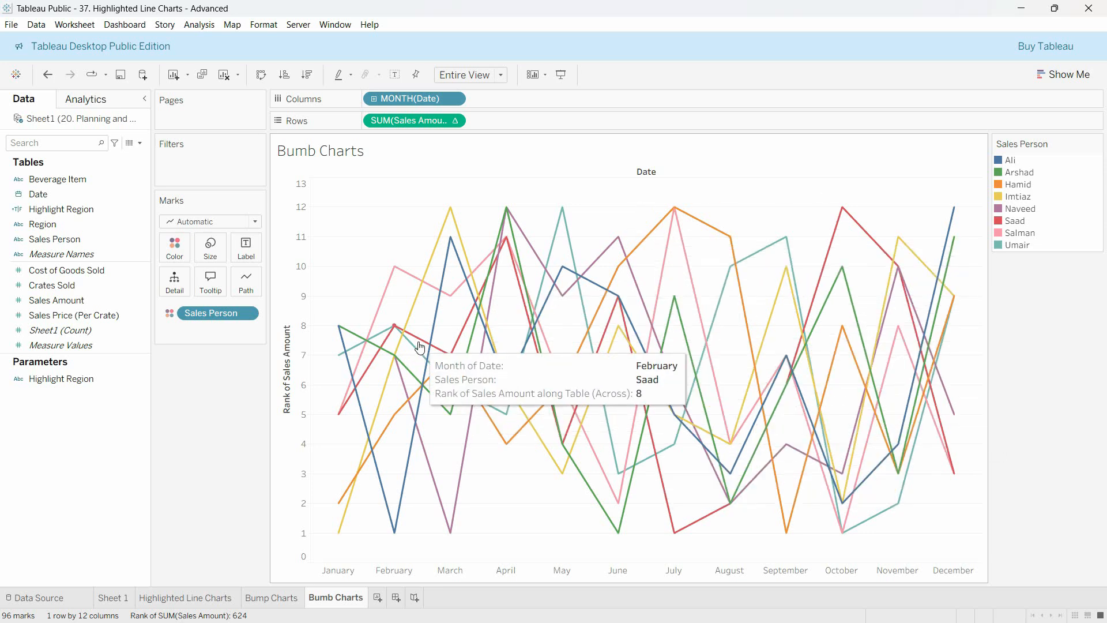
# Edit the rank table calculation to compute using Specific Dimensions, with Sales Person included and Month of Date excluded
pyautogui.click(454, 120)
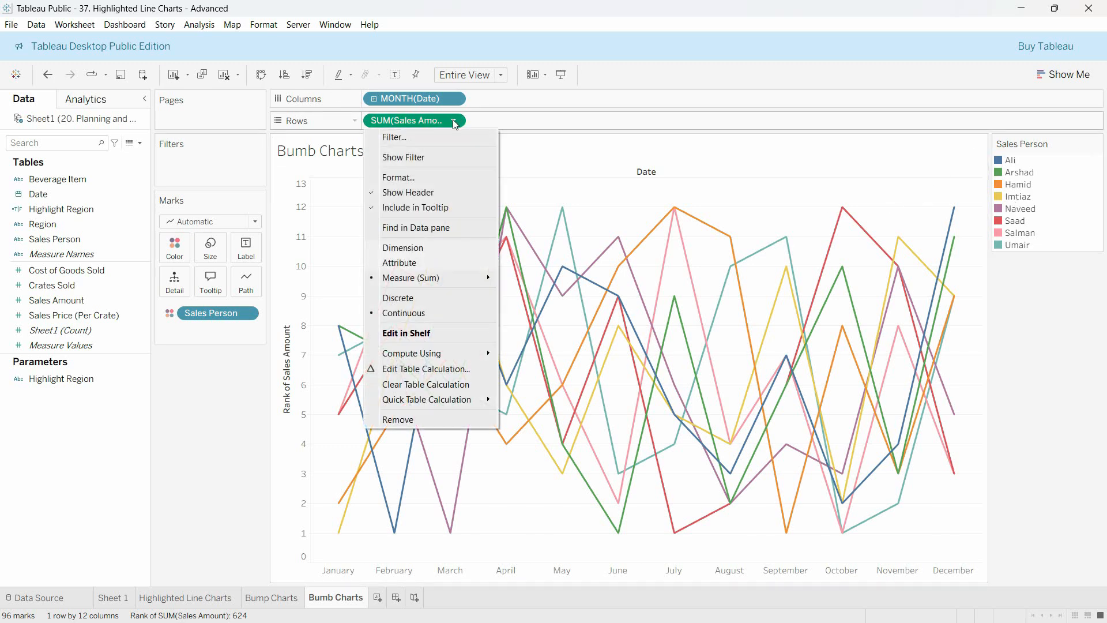
pyautogui.click(457, 372)
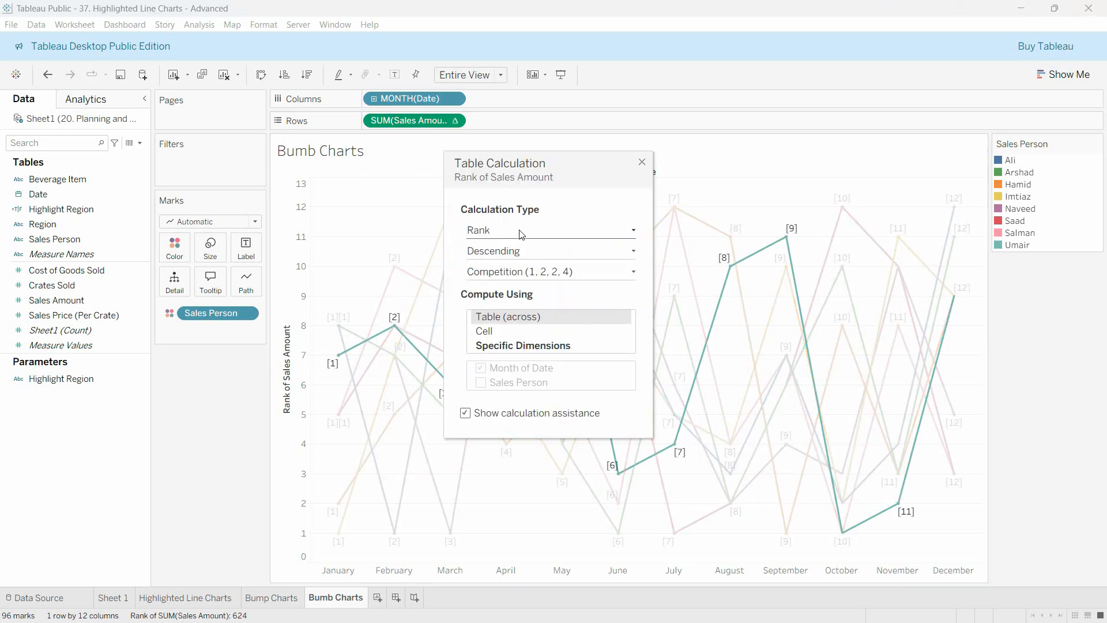
pyautogui.click(516, 255)
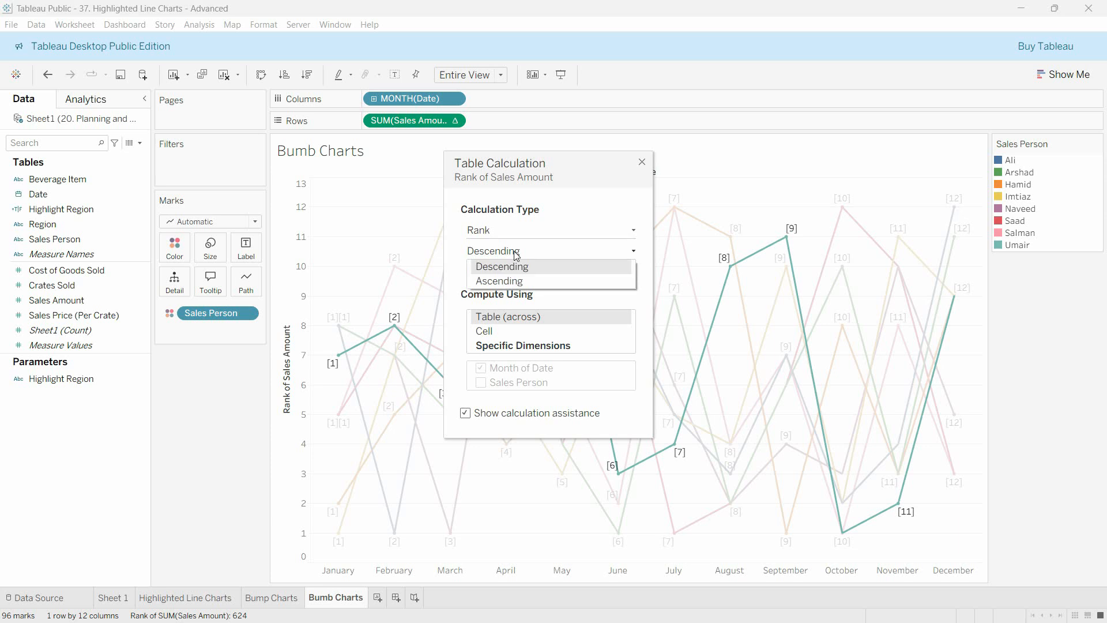
pyautogui.click(516, 255)
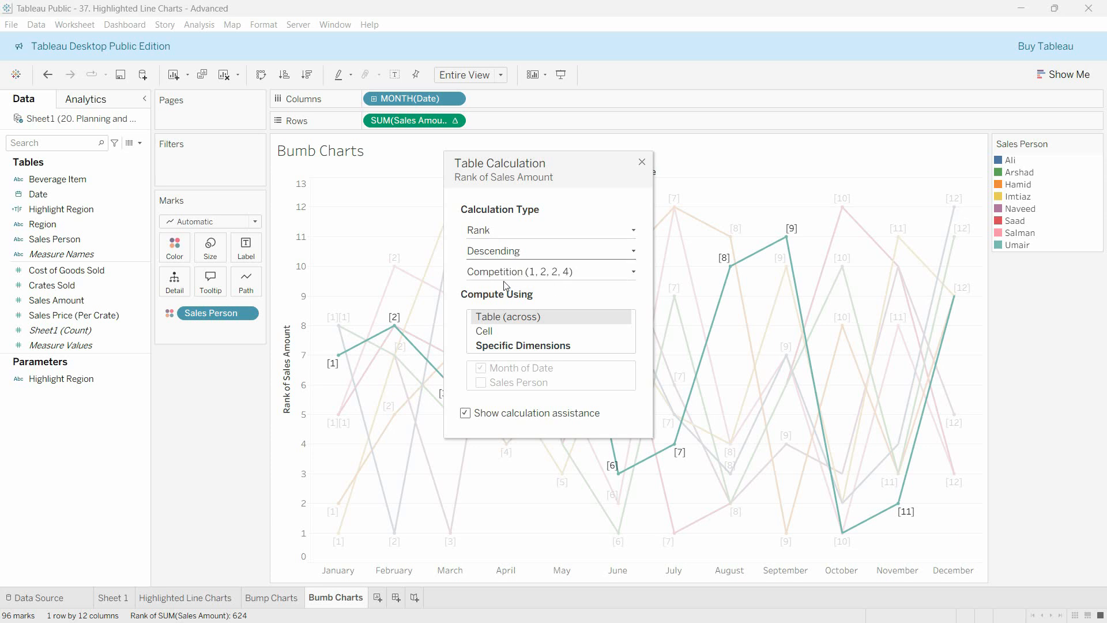
pyautogui.click(529, 349)
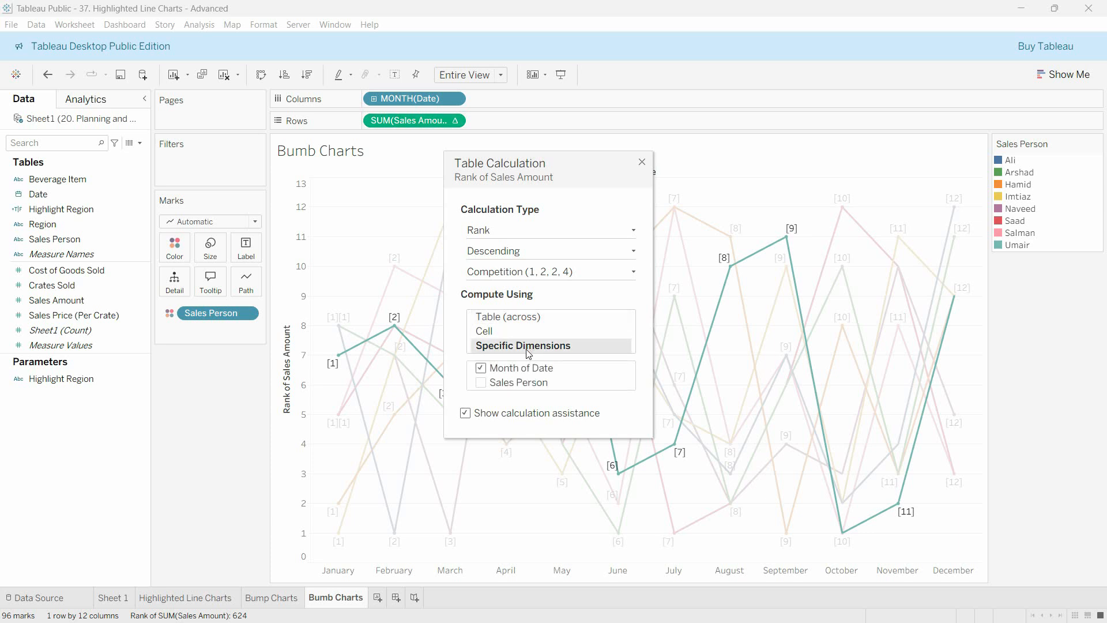
pyautogui.click(481, 369)
pyautogui.click(481, 384)
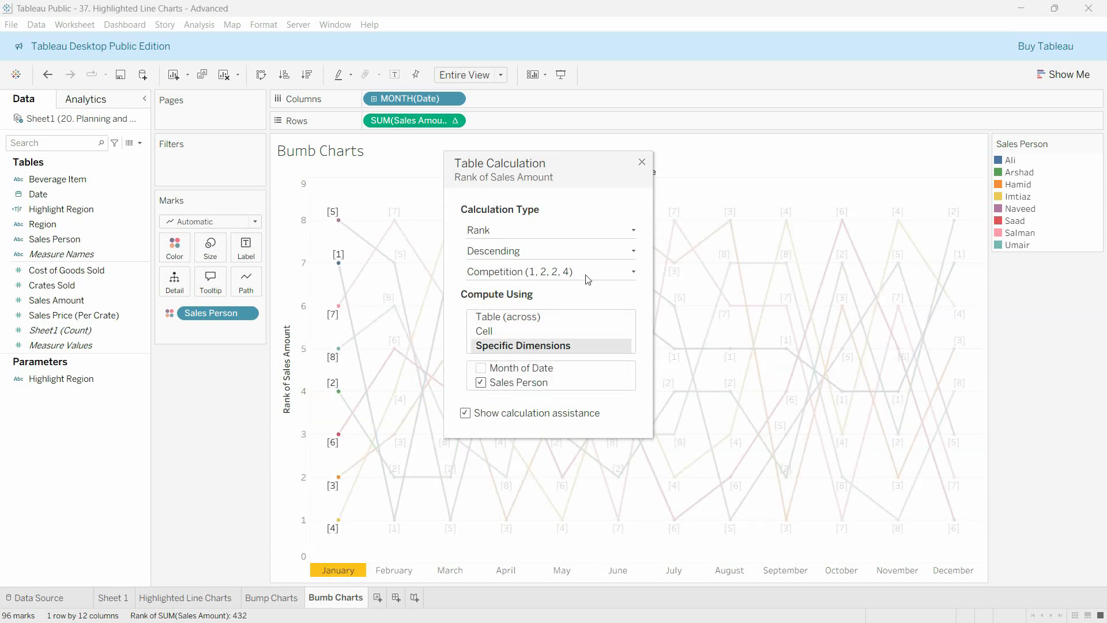
pyautogui.click(643, 163)
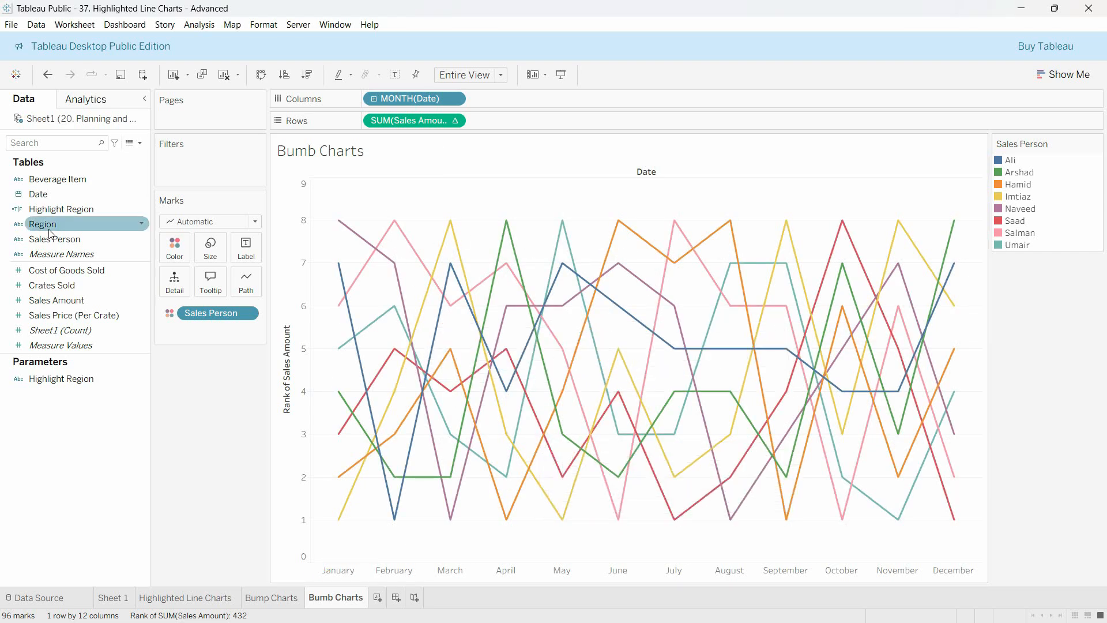
# Filter the chart by Sales Person, excluding the second, fourth, fifth and seventh people in the list
pyautogui.moveTo(55, 238); pyautogui.dragTo(214, 167)
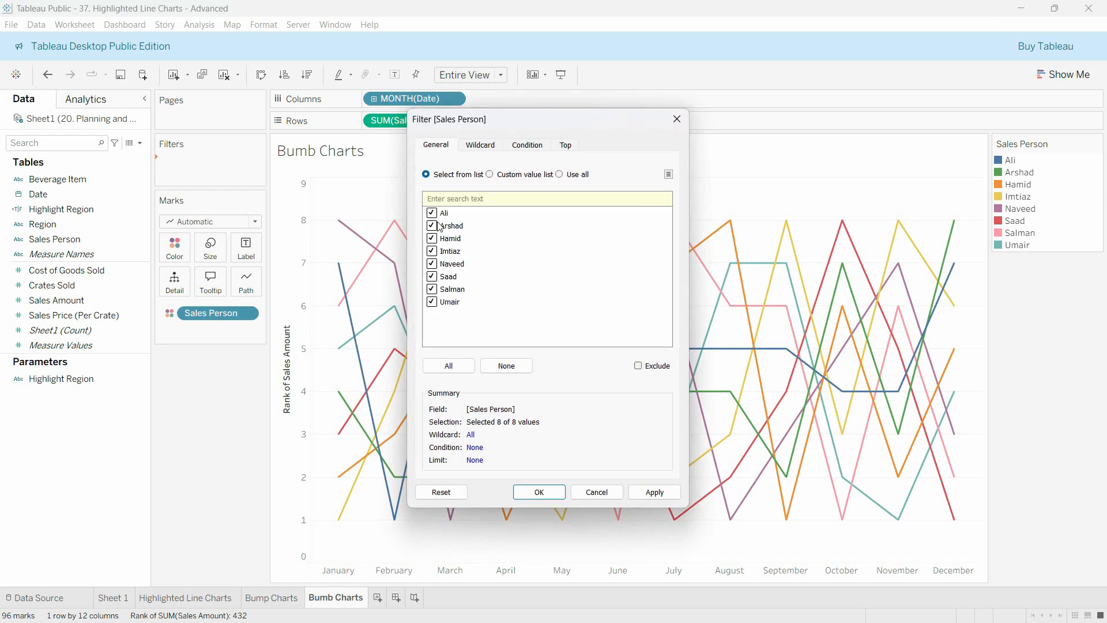
pyautogui.click(437, 225)
pyautogui.click(433, 264)
pyautogui.click(672, 499)
pyautogui.click(601, 498)
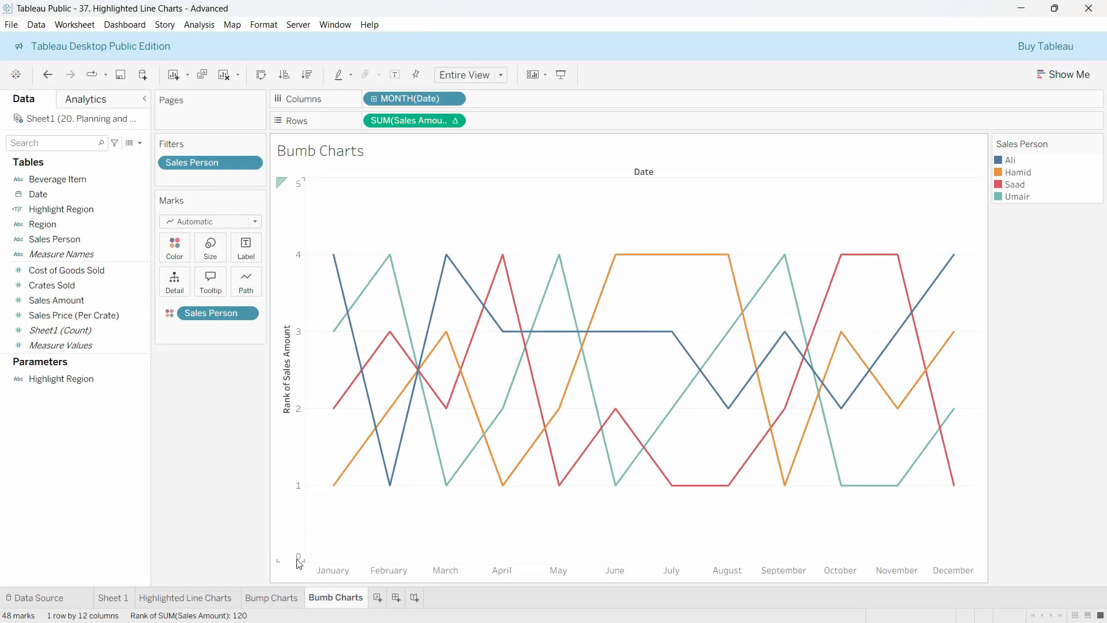
# Edit the Rank of Sales Amount axis to use a reversed scale
pyautogui.rightClick(287, 206)
pyautogui.click(321, 220)
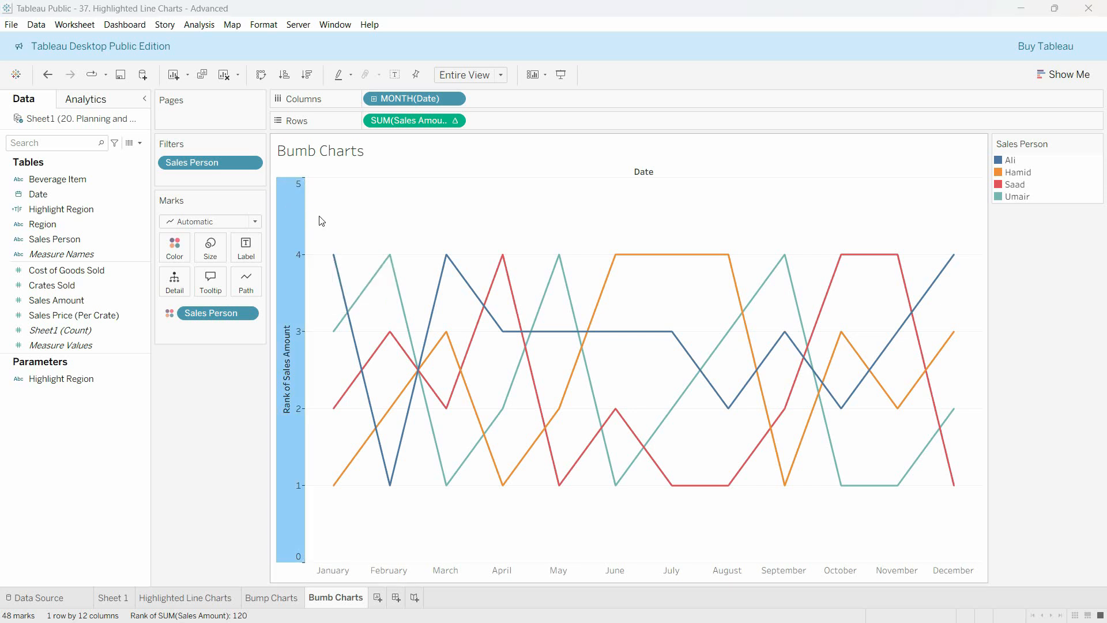
pyautogui.click(411, 316)
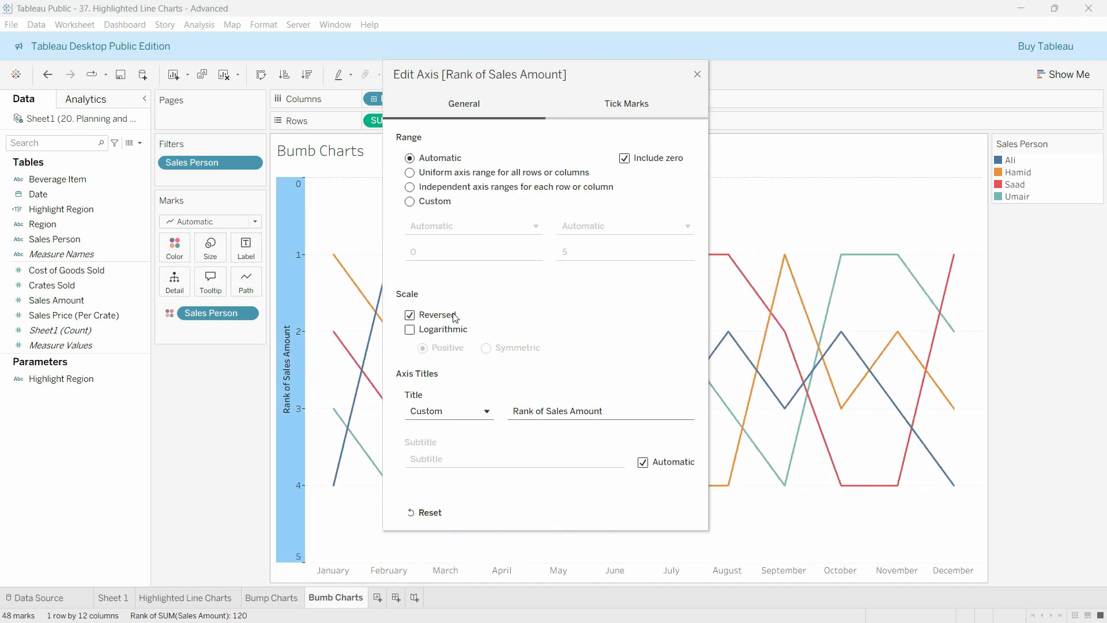
pyautogui.click(697, 74)
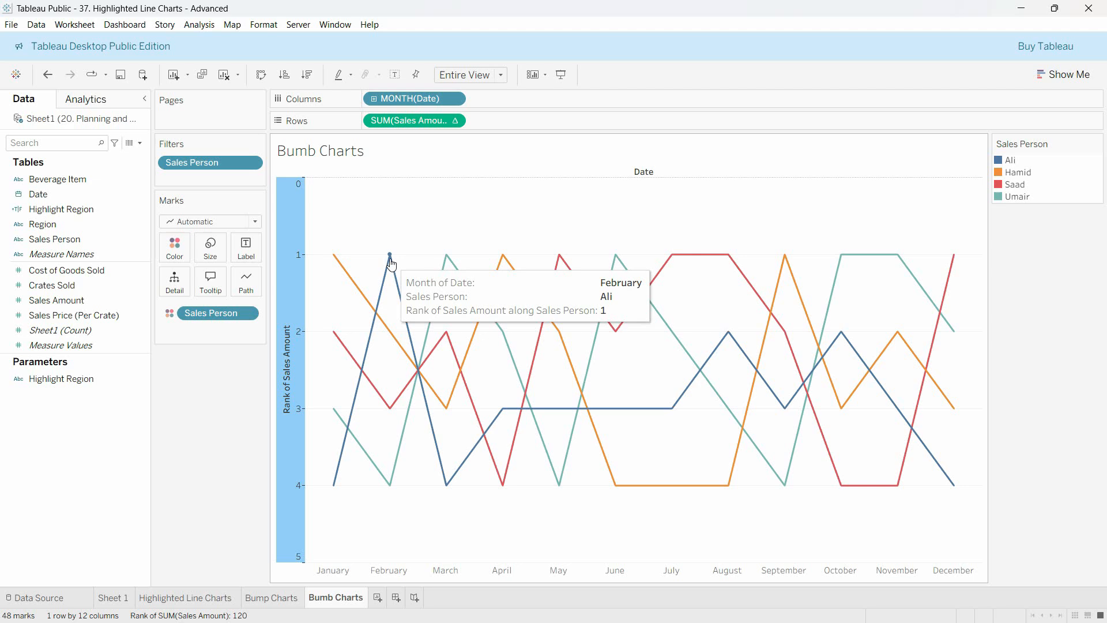
# Inspect the first-ranked marks for March, May and July on the chart
pyautogui.moveTo(448, 262)
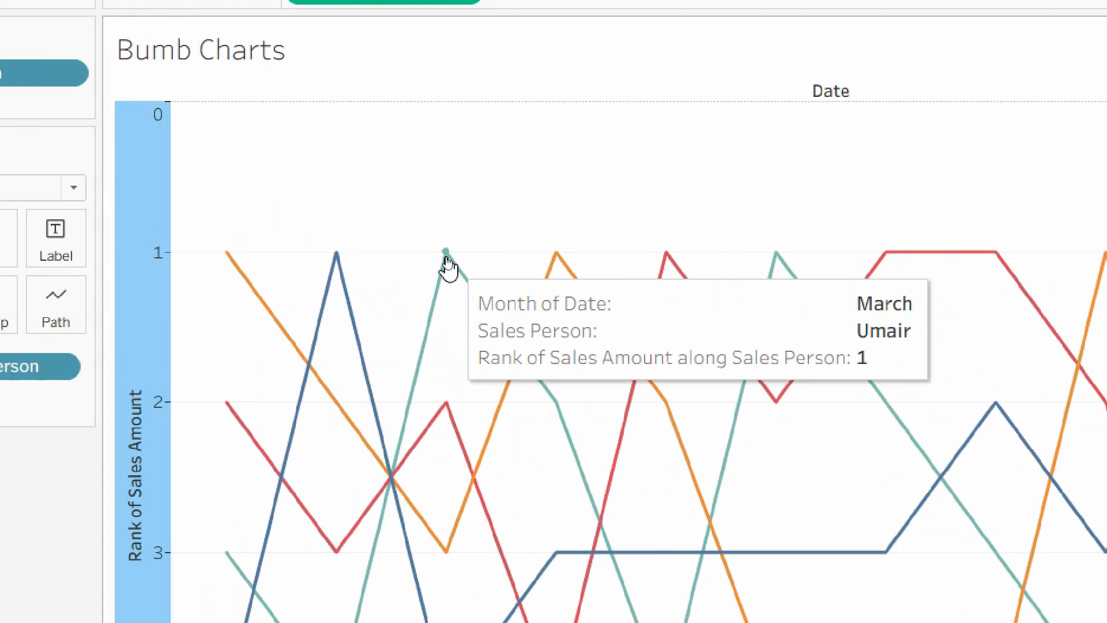
pyautogui.moveTo(675, 262)
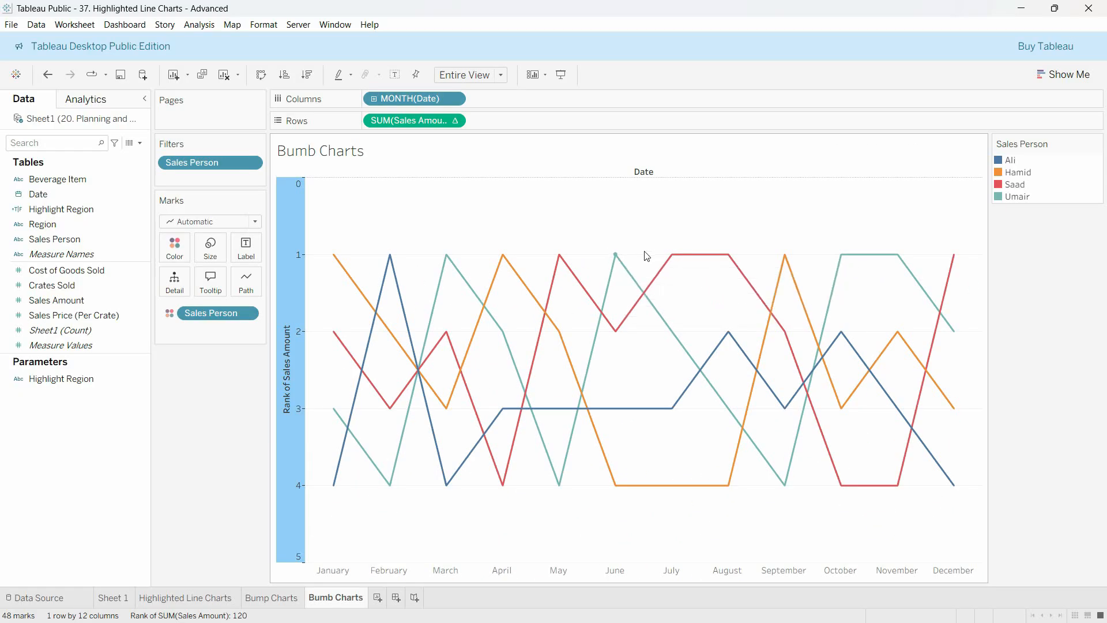
pyautogui.moveTo(904, 259)
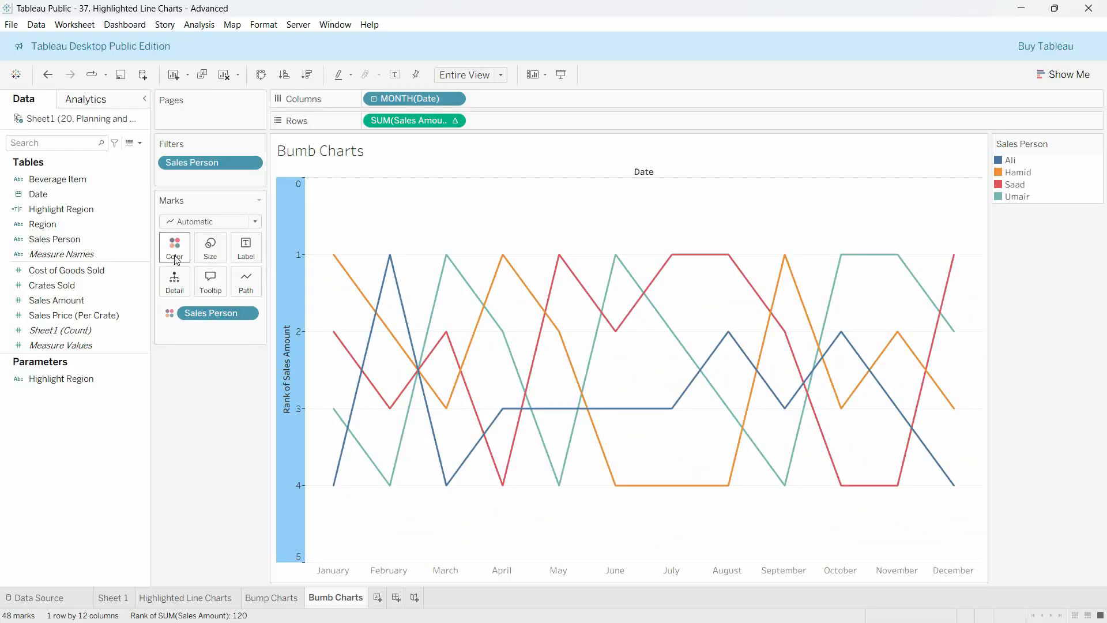
# Try showing markers at every point of the lines, and return the marker effect to automatic
pyautogui.click(174, 248)
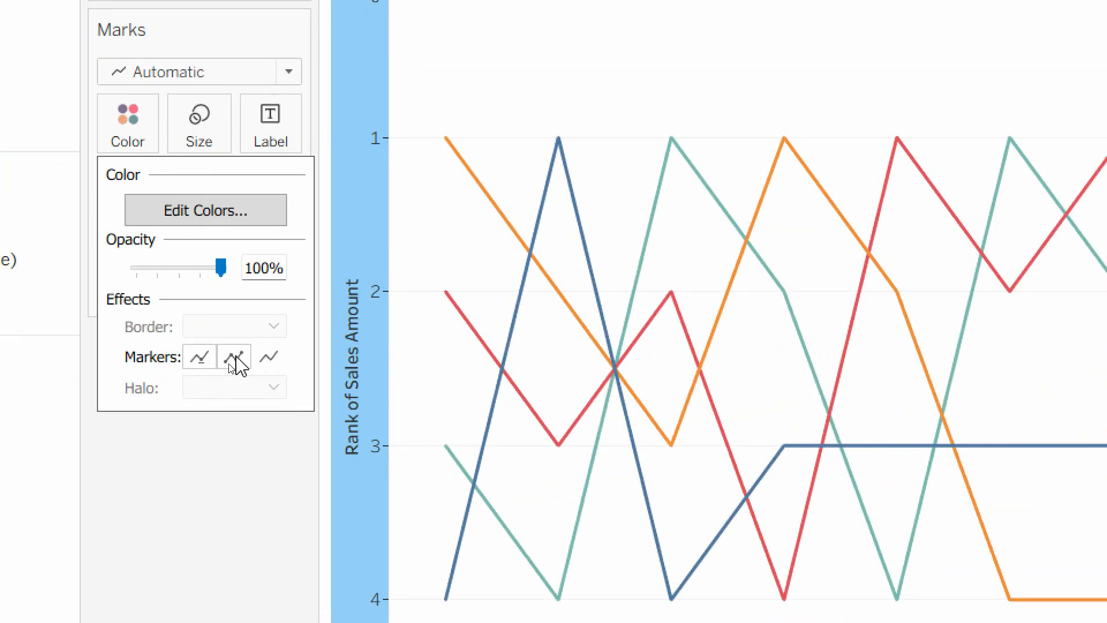
pyautogui.click(229, 365)
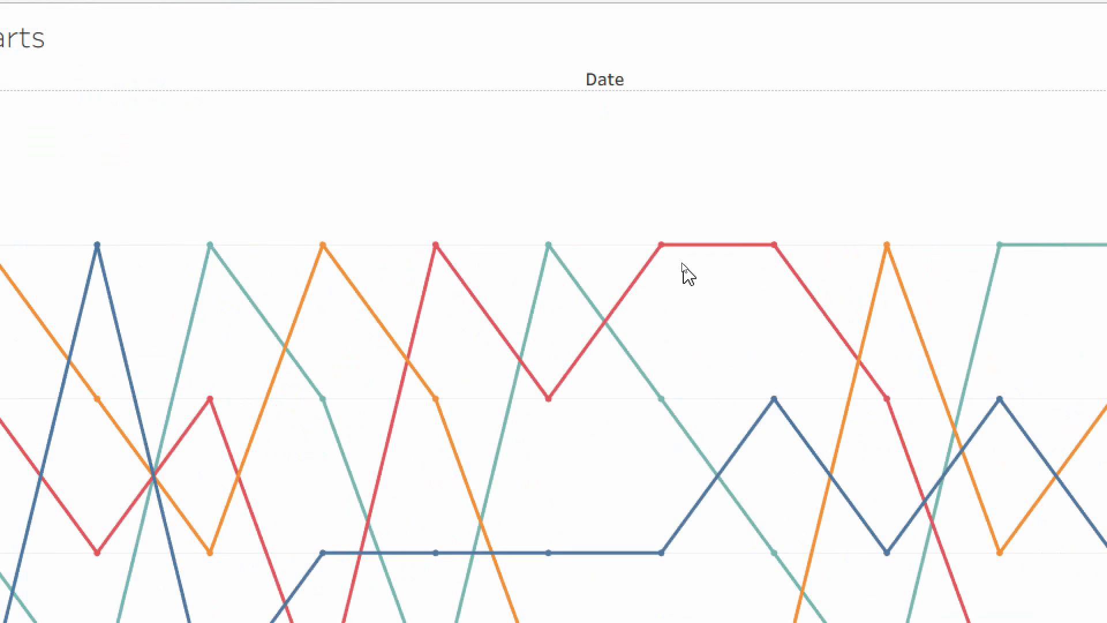
pyautogui.moveTo(674, 257)
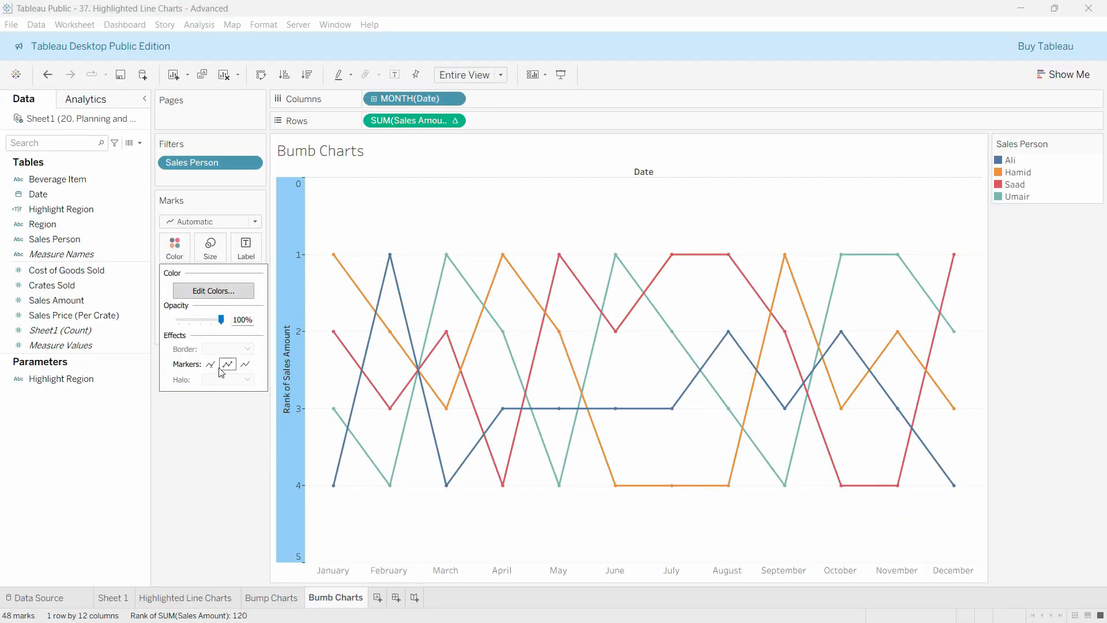
pyautogui.click(211, 364)
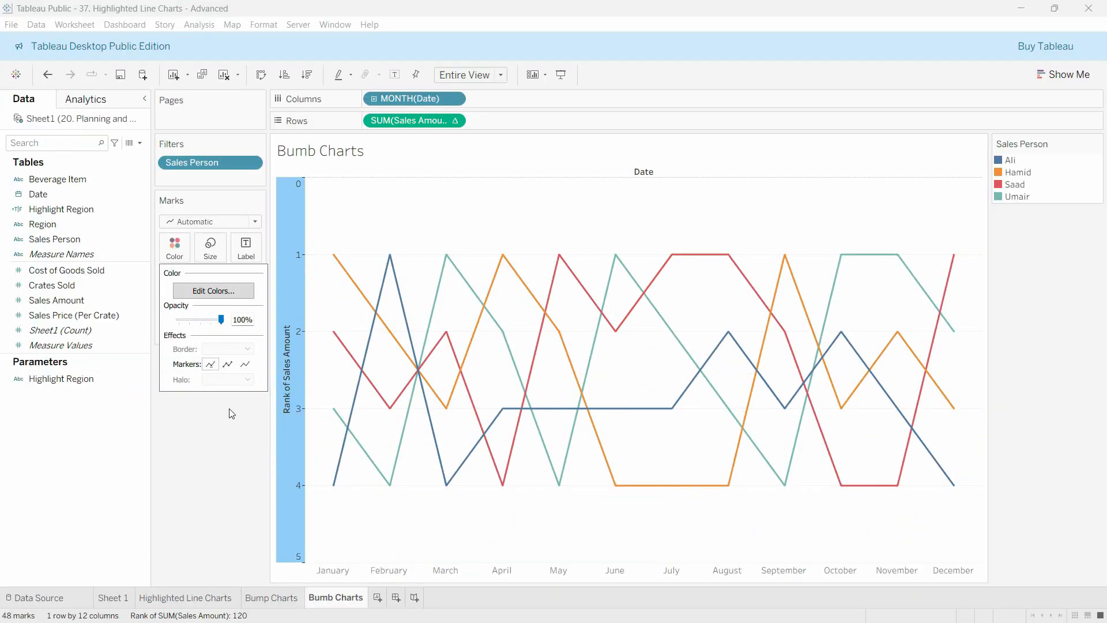
pyautogui.click(206, 434)
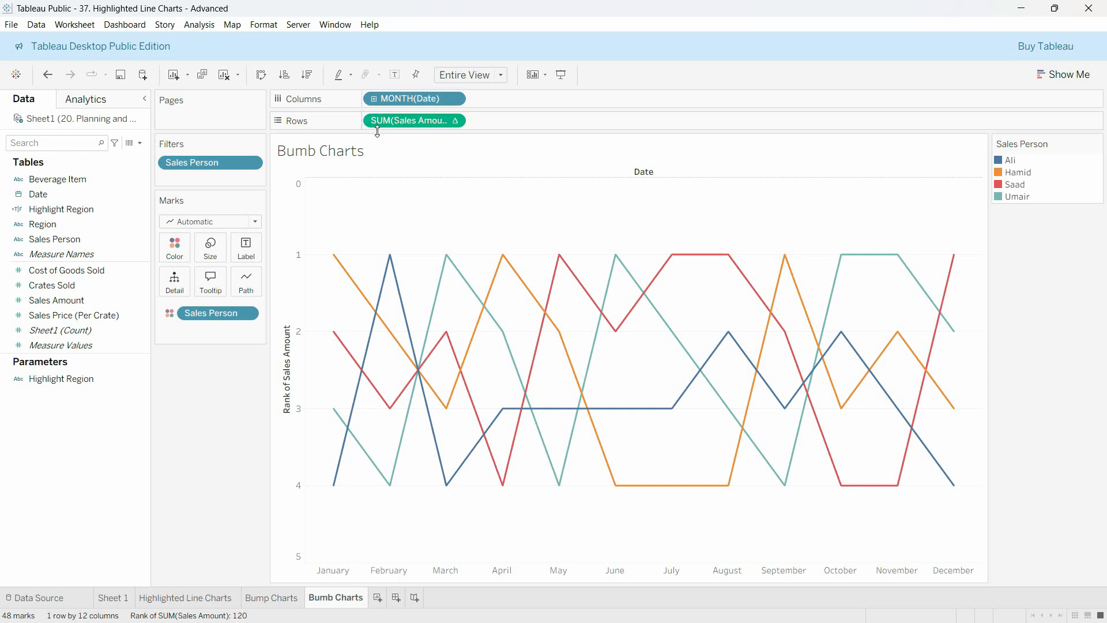
# Duplicate the ranked Sales Amount measure on Rows and set the second copy's mark type to Circle
pyautogui.moveTo(388, 124); pyautogui.dragTo(494, 121)
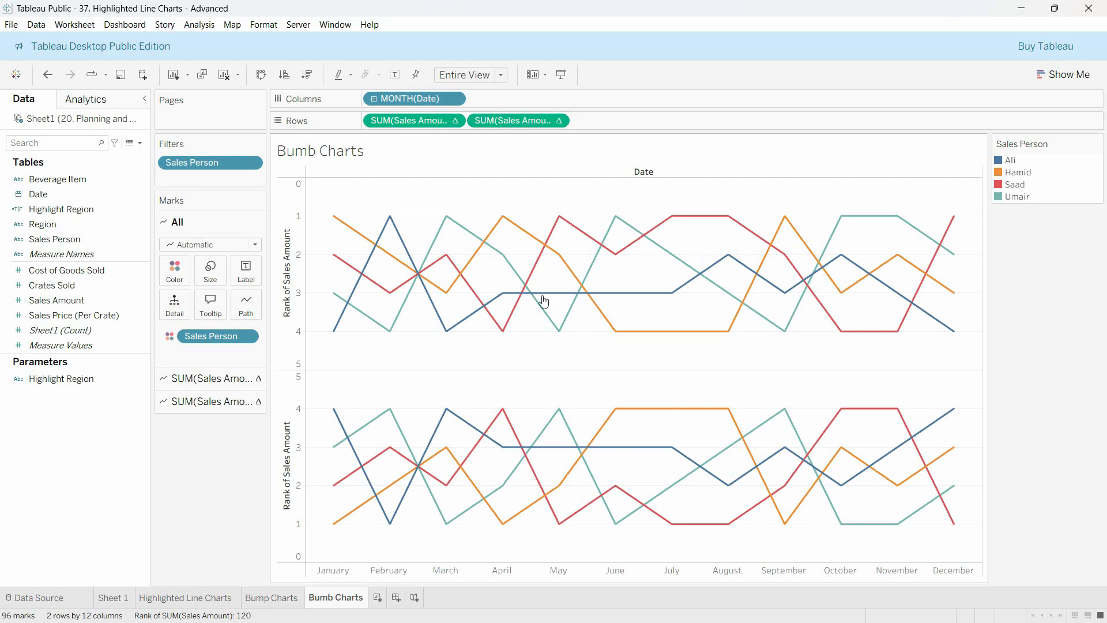
pyautogui.click(553, 122)
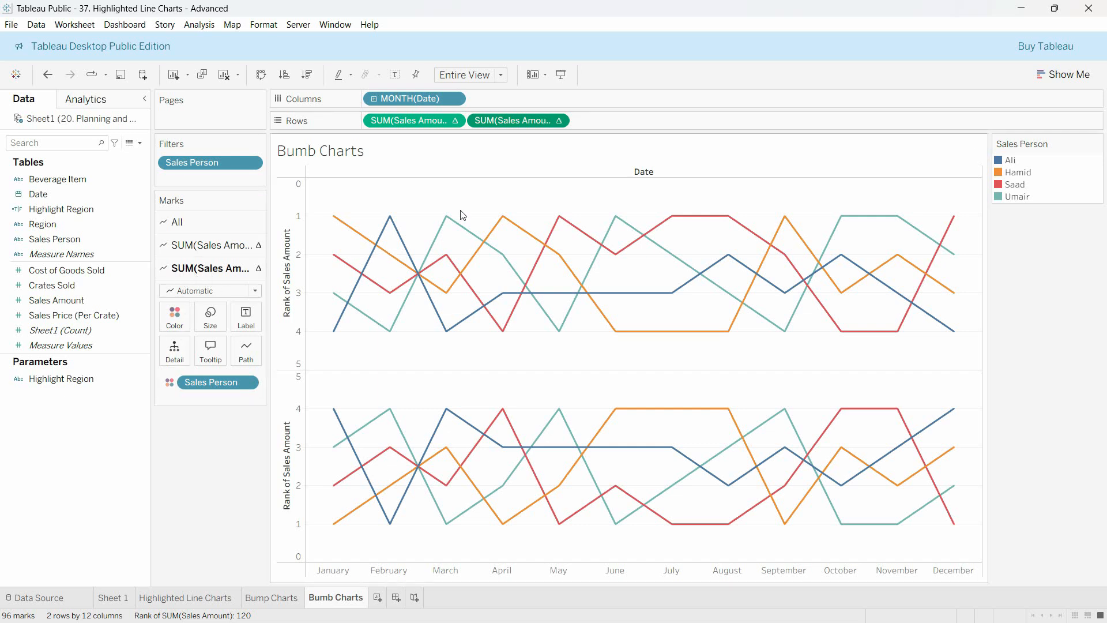
pyautogui.click(237, 291)
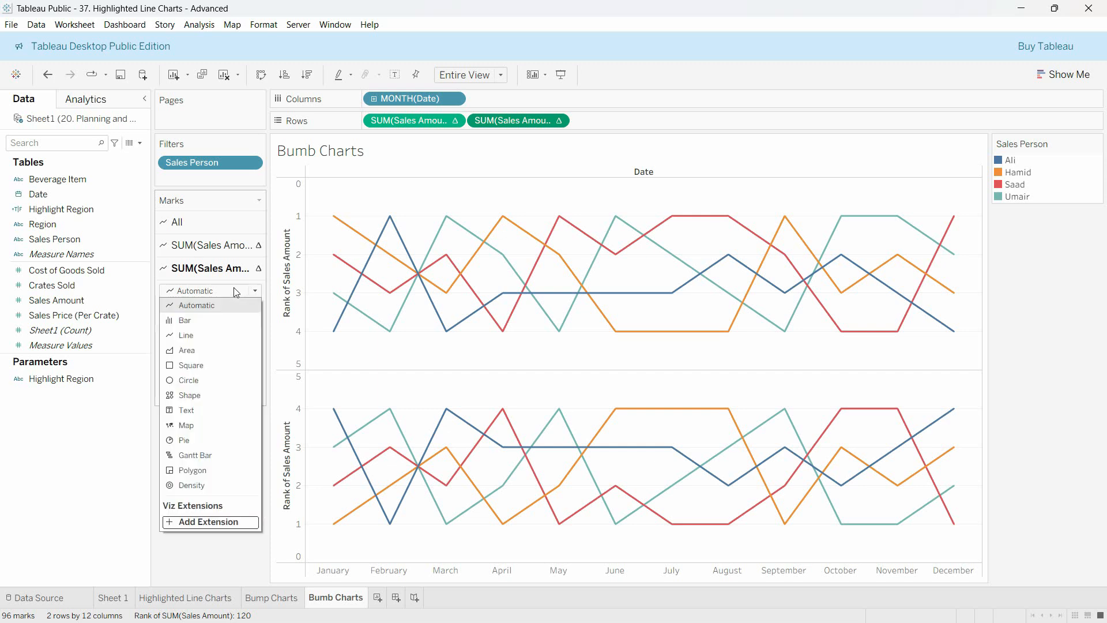
pyautogui.click(192, 381)
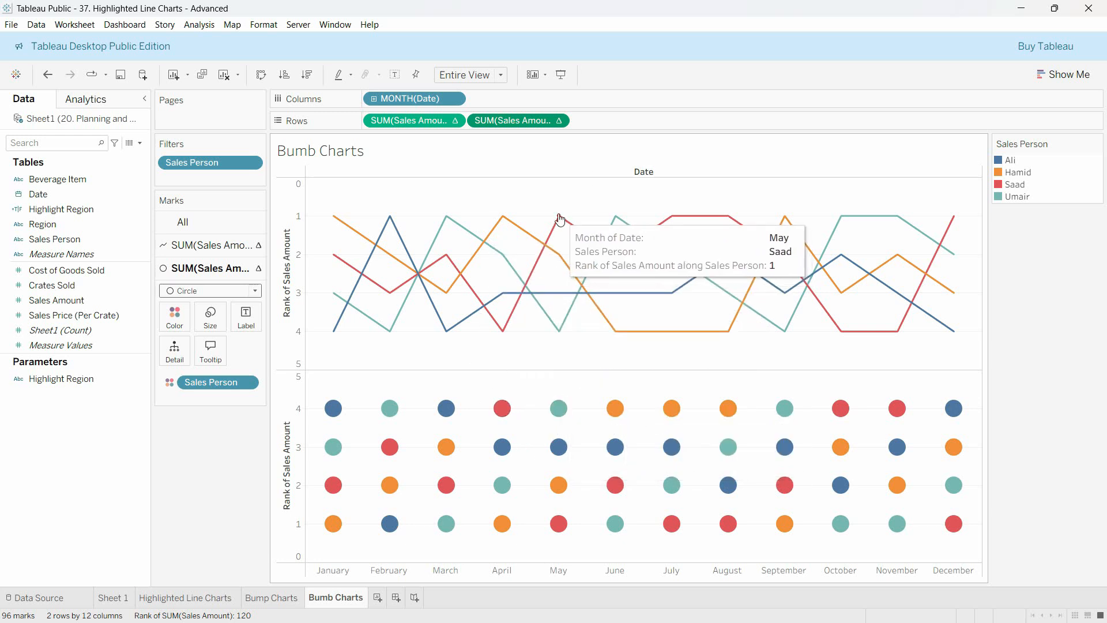
# Combine the two ranked Sales Amount measures into a dual axis and synchronize the secondary axis
pyautogui.click(558, 121)
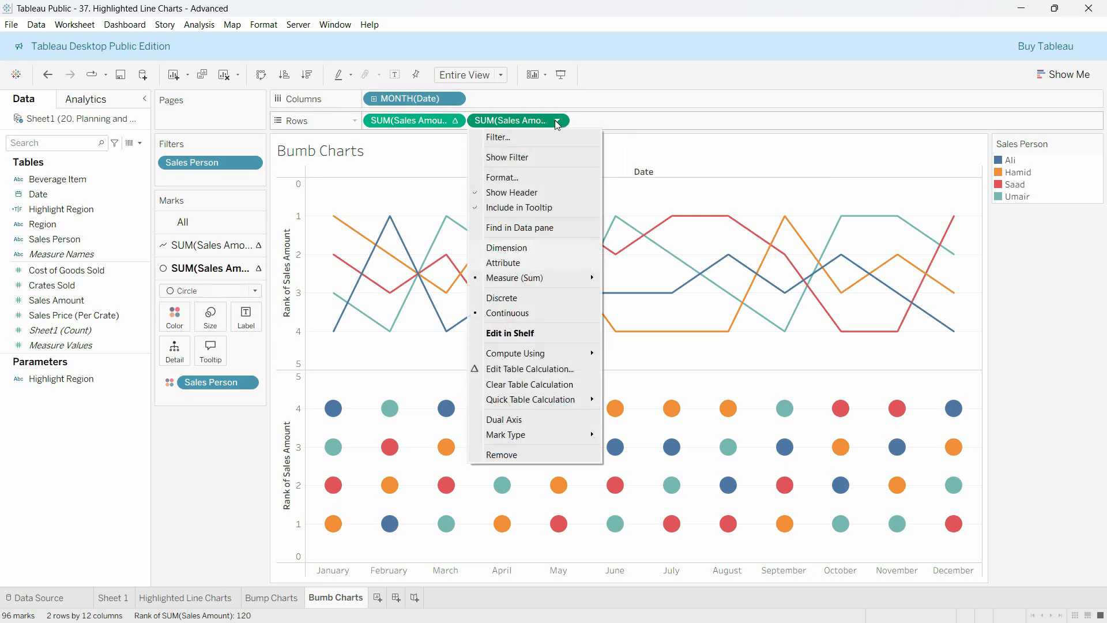
pyautogui.click(531, 419)
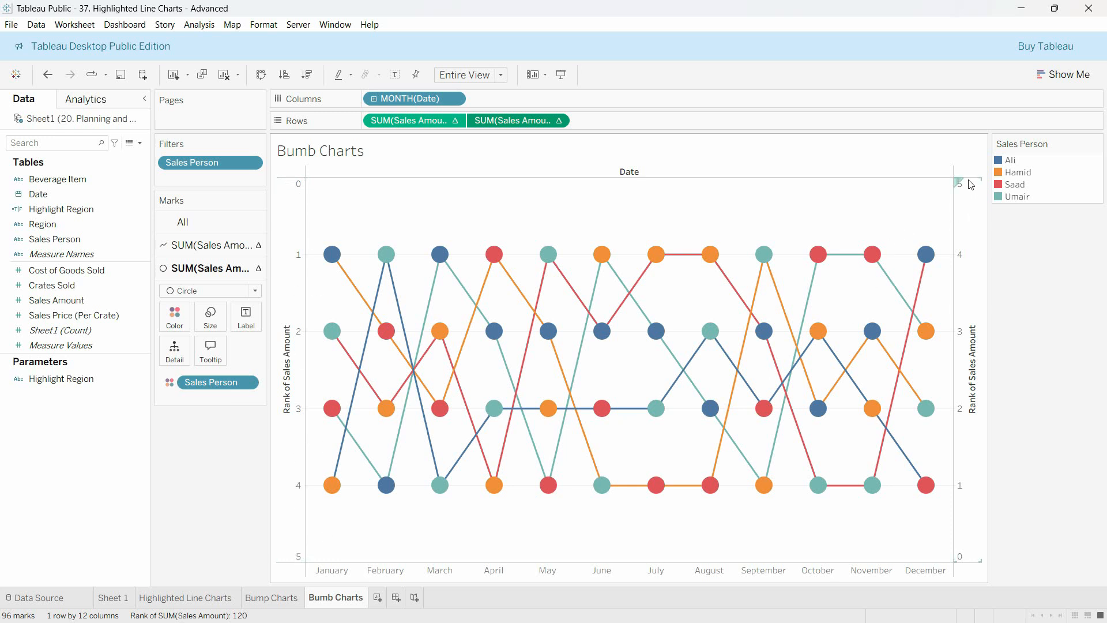
pyautogui.rightClick(971, 239)
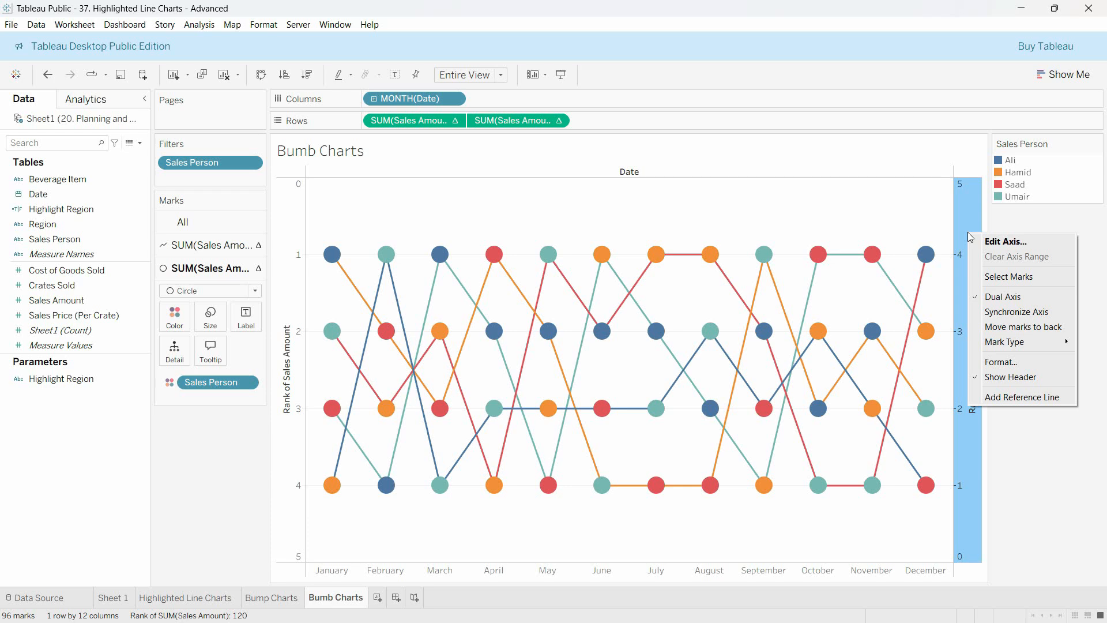
pyautogui.click(1001, 315)
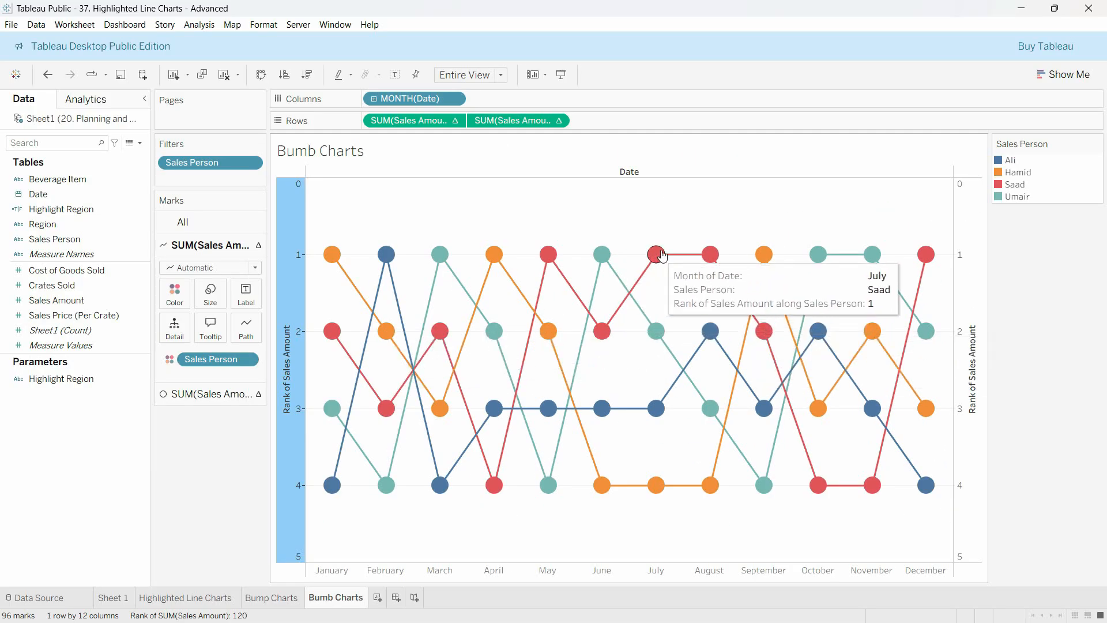
# Show mark labels on the line marks, aligned Middle vertically and Center horizontally
pyautogui.click(248, 301)
pyautogui.click(273, 325)
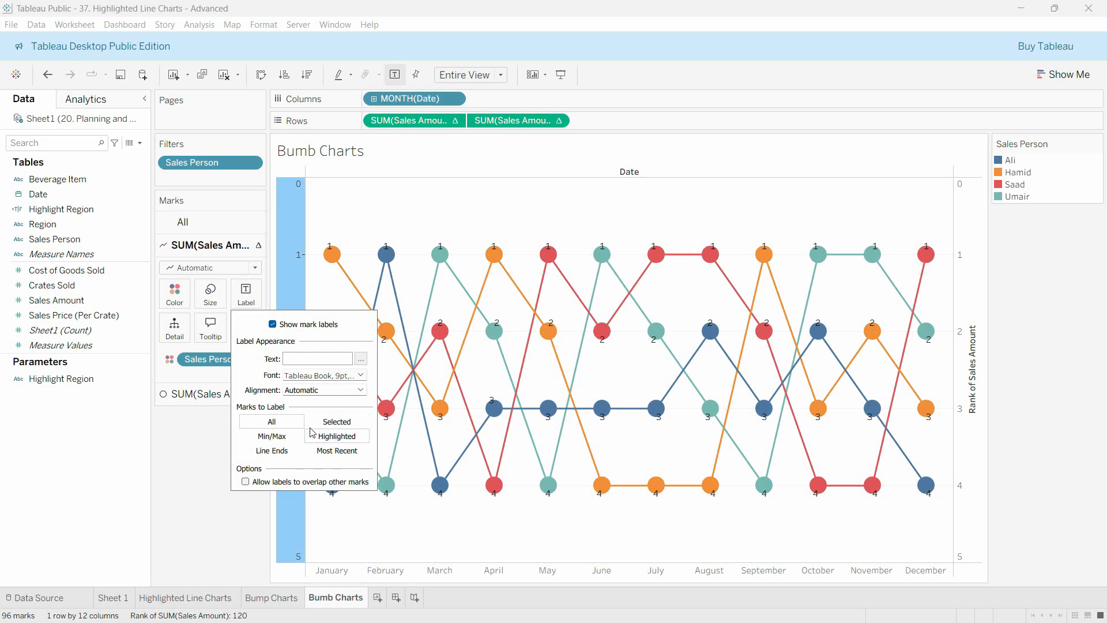
pyautogui.click(333, 391)
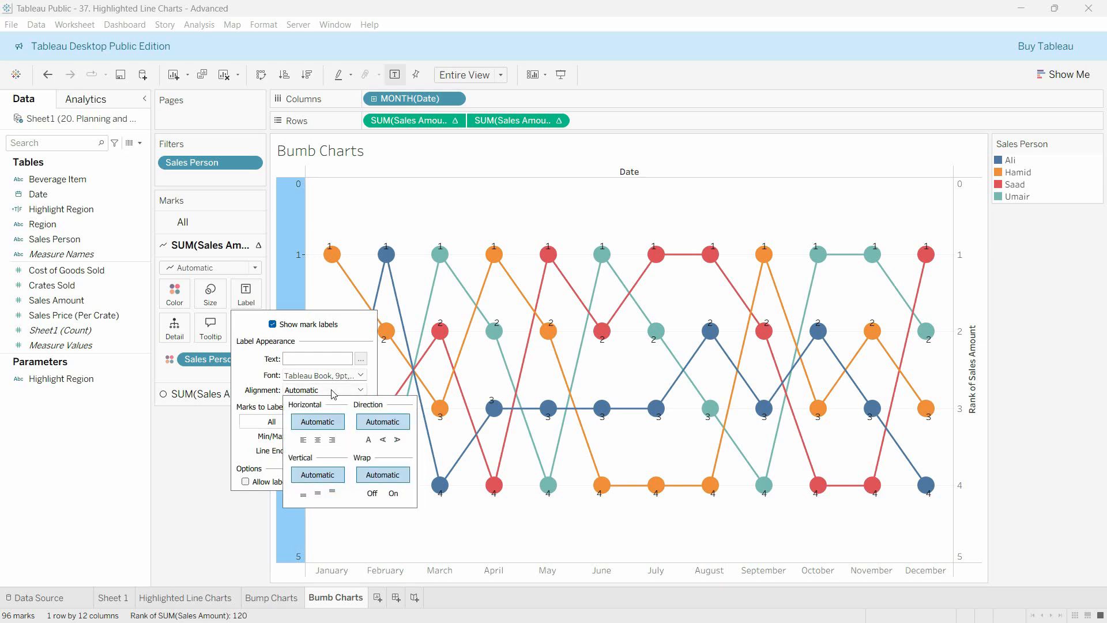
pyautogui.click(318, 494)
pyautogui.click(318, 440)
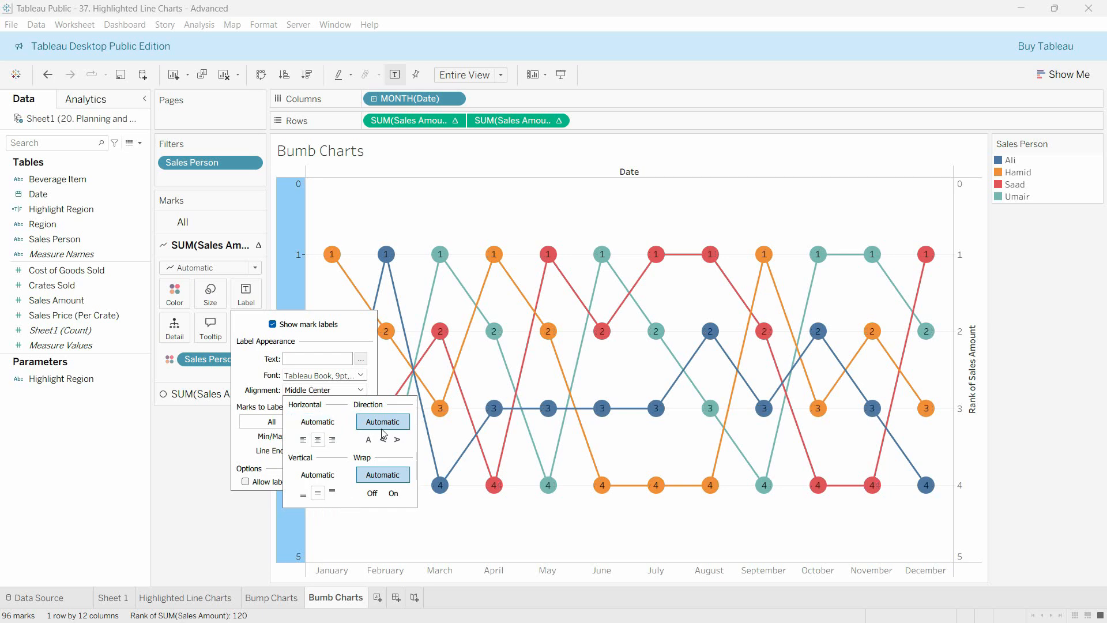
pyautogui.click(692, 269)
# Try a slightly different size for the line marks
pyautogui.click(216, 300)
pyautogui.moveTo(233, 326)
pyautogui.mouseDown()
pyautogui.moveTo(249, 330)
pyautogui.moveTo(233, 331)
pyautogui.mouseUp()
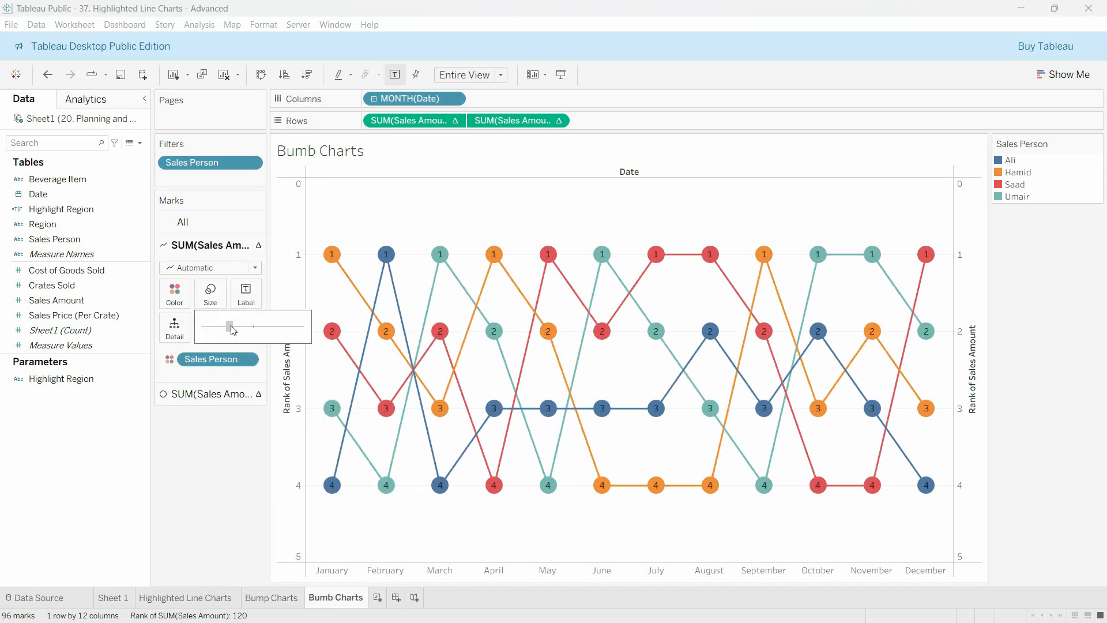
pyautogui.click(227, 327)
# Enlarge the circle marks slightly so they frame the rank labels, and return to the settings for all marks
pyautogui.click(542, 121)
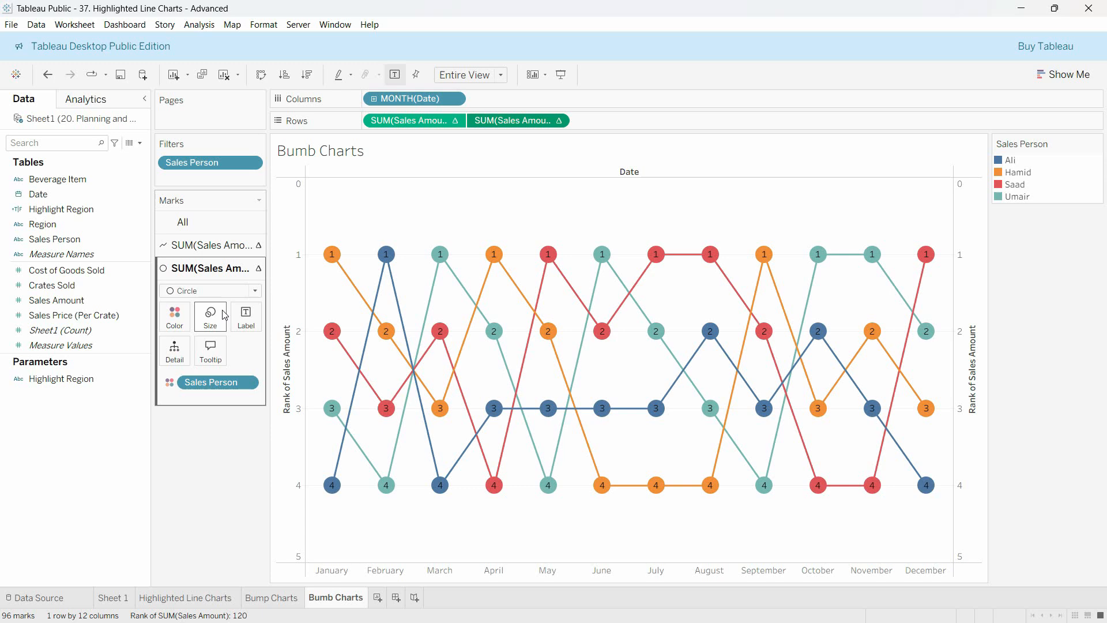
pyautogui.click(210, 317)
pyautogui.moveTo(229, 351); pyautogui.dragTo(241, 351)
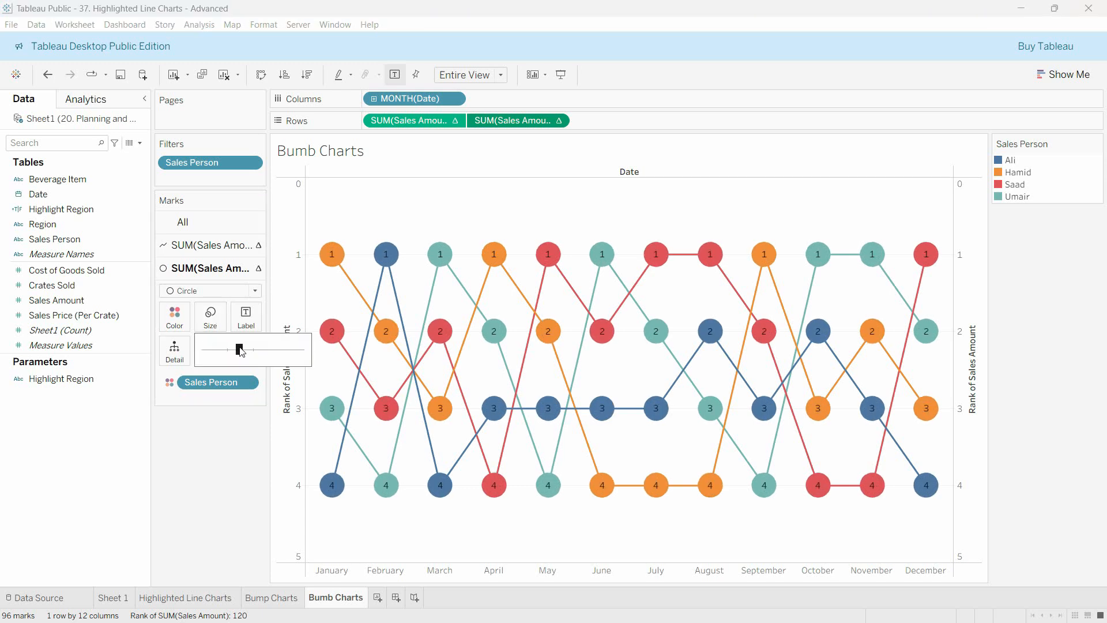
pyautogui.click(236, 350)
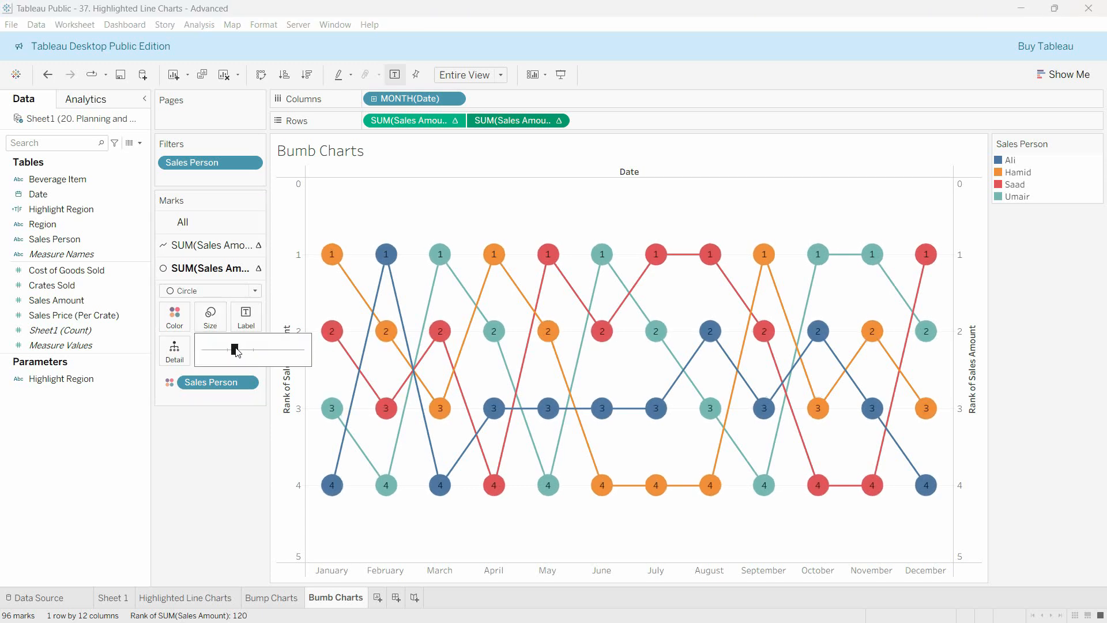
pyautogui.click(445, 519)
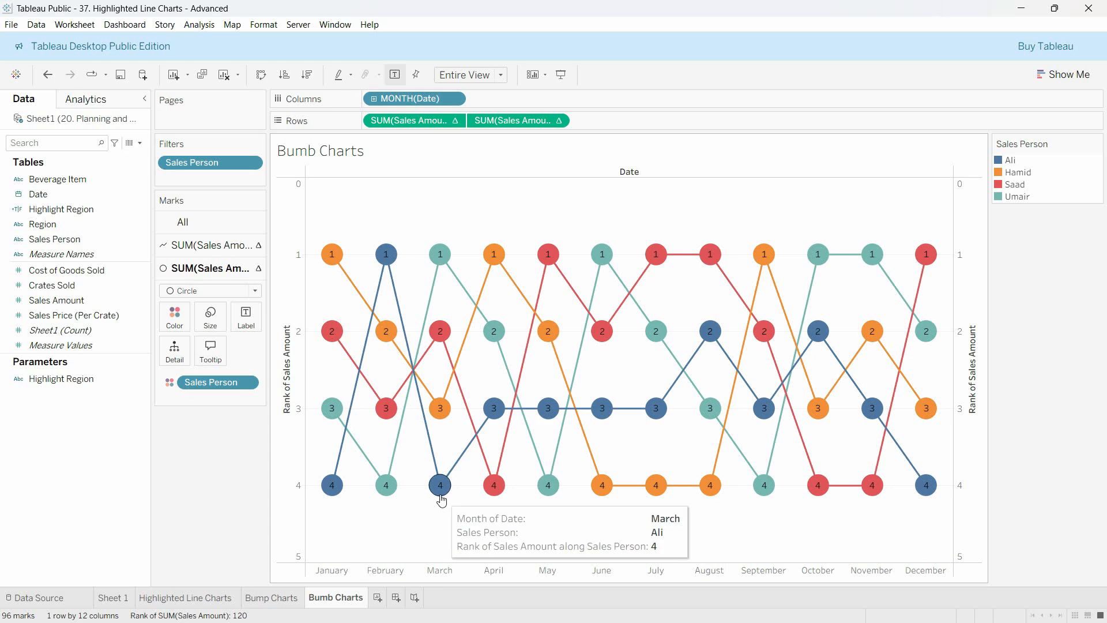
pyautogui.click(183, 222)
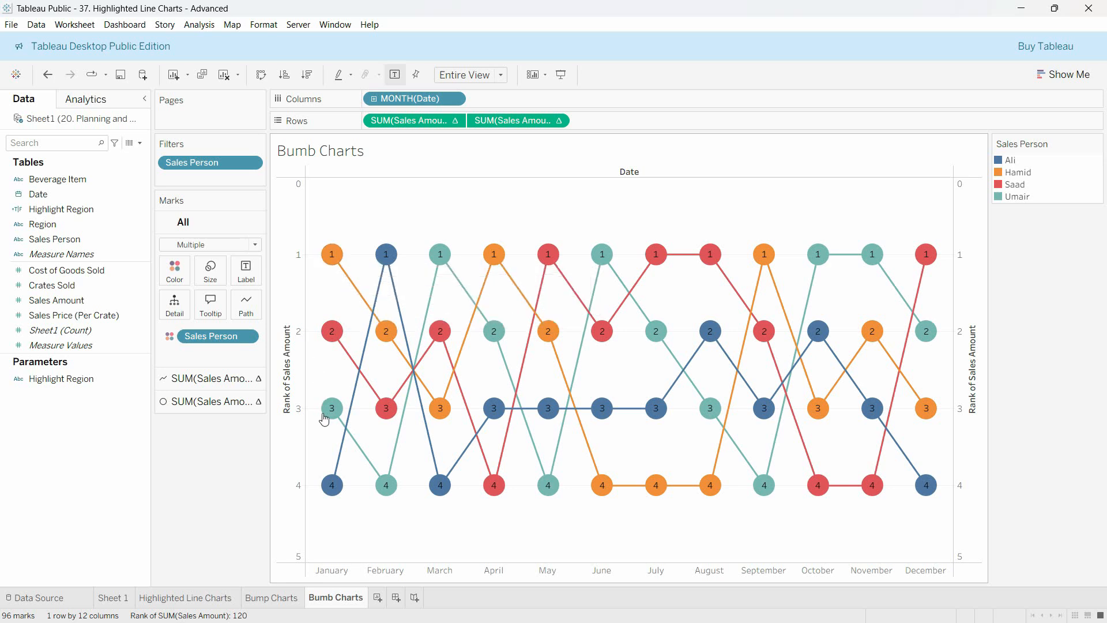
# Examine each sales person's January rank and follow the fourth-ranked person's rank through February and March
pyautogui.moveTo(333, 265)
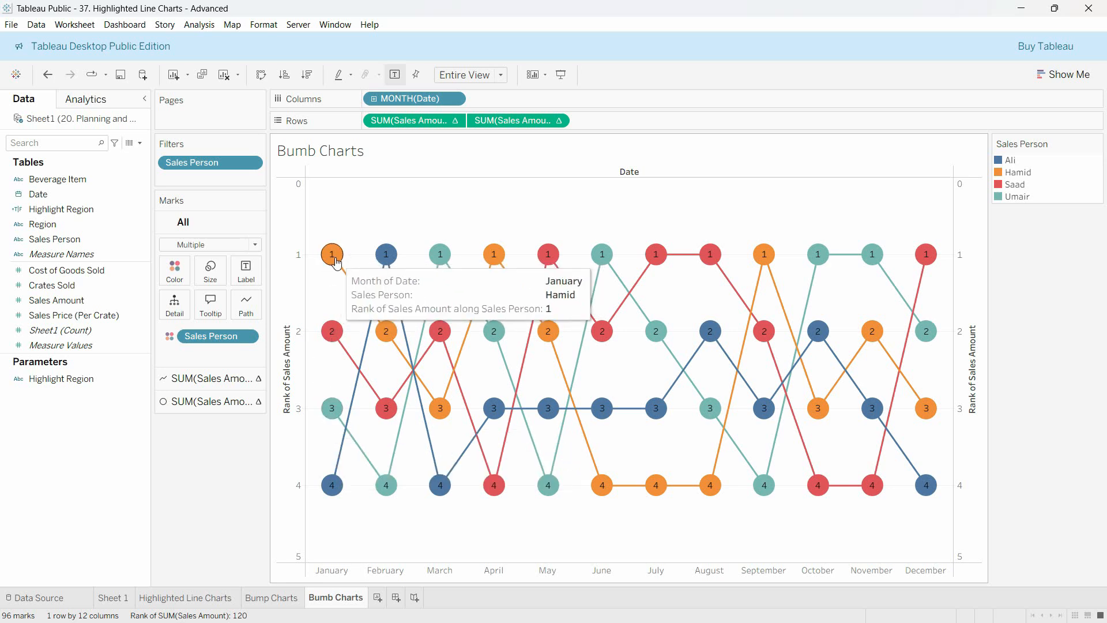
pyautogui.moveTo(337, 340)
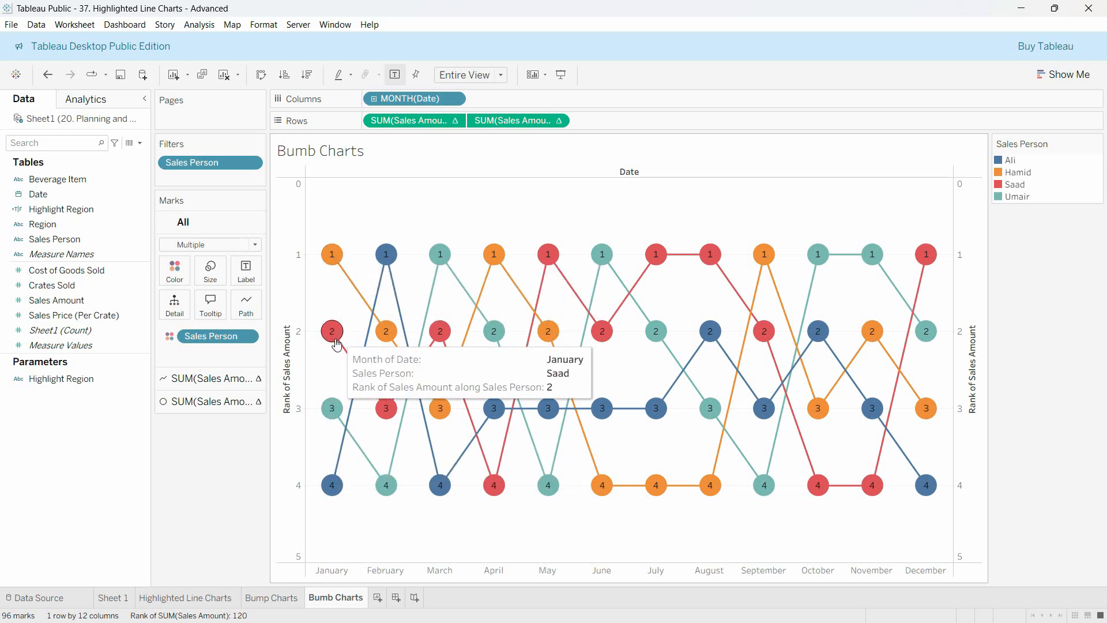
pyautogui.moveTo(338, 413)
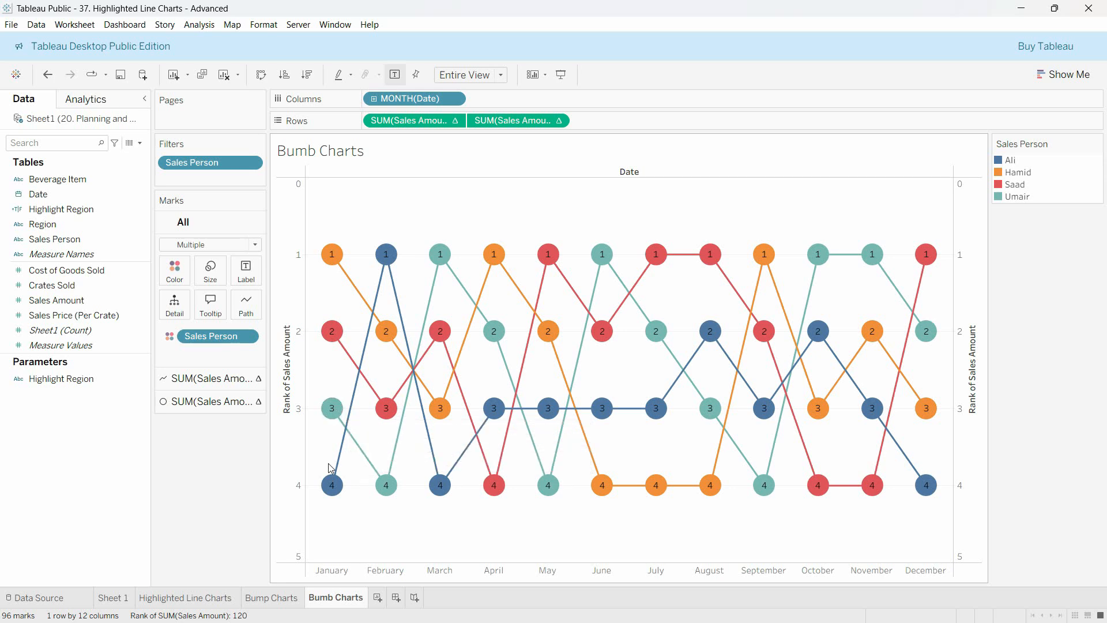
pyautogui.moveTo(329, 488)
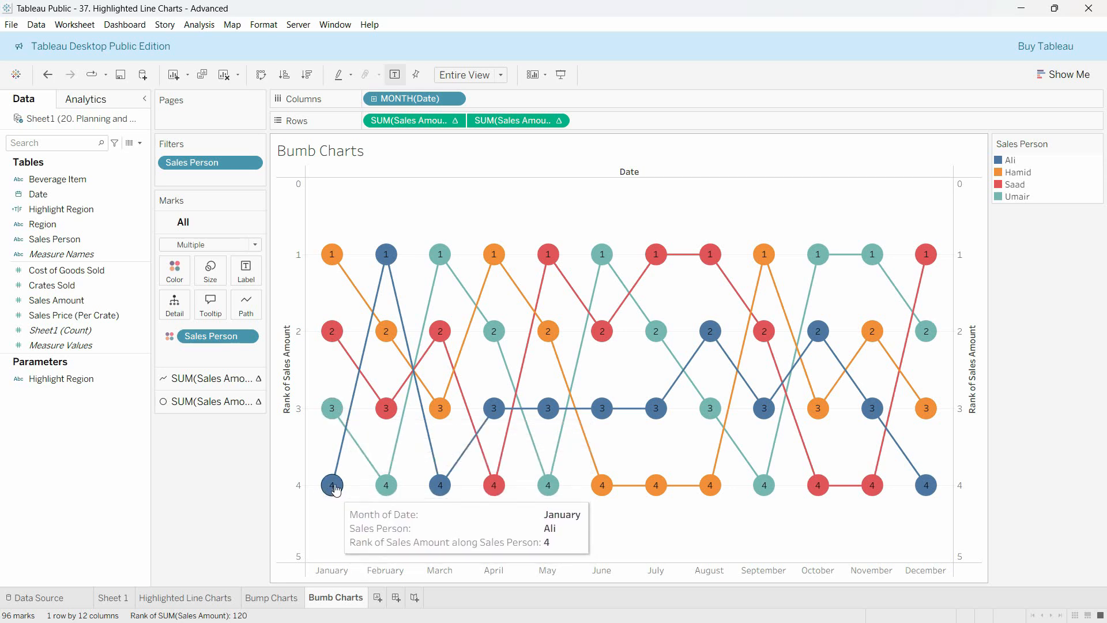
pyautogui.moveTo(387, 256)
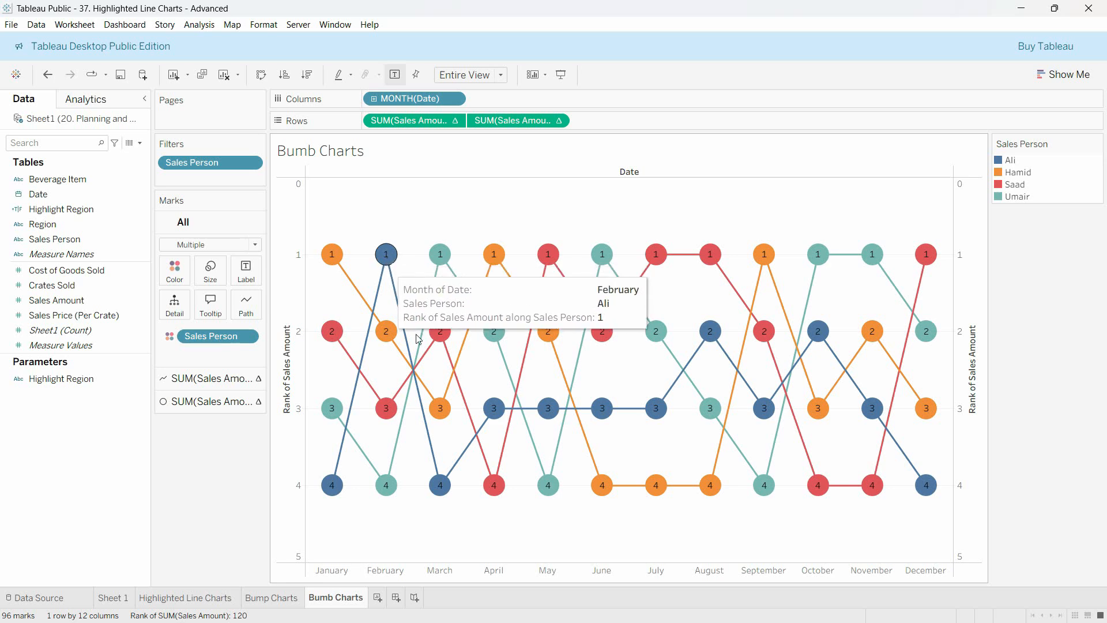
pyautogui.moveTo(443, 484)
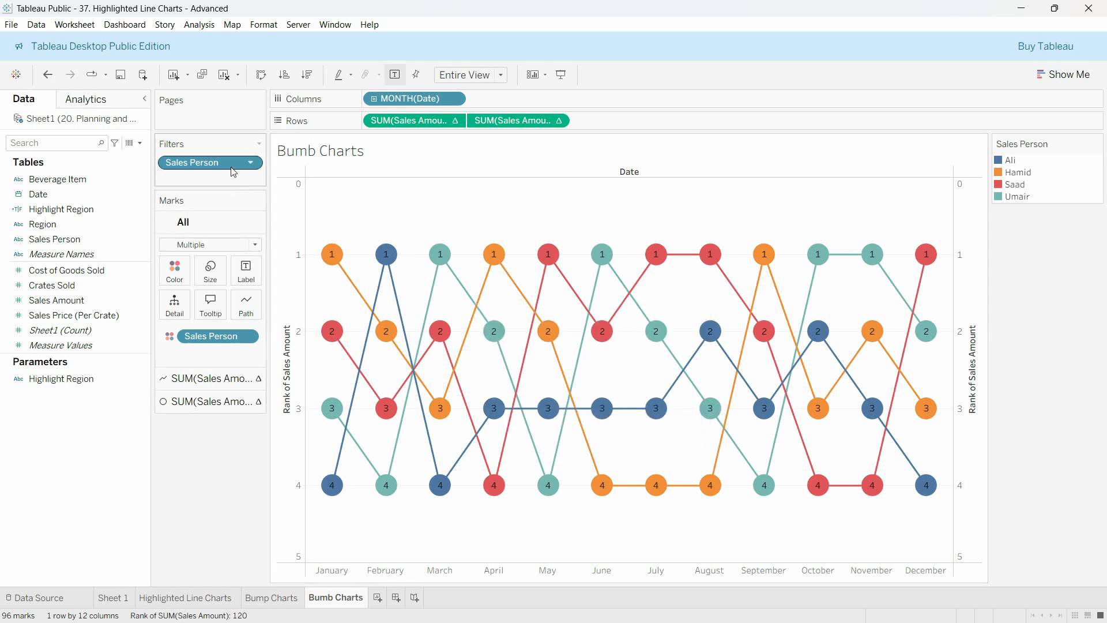
# Show the Sales Person highlighter and highlight the second sales person in the legend
pyautogui.click(250, 163)
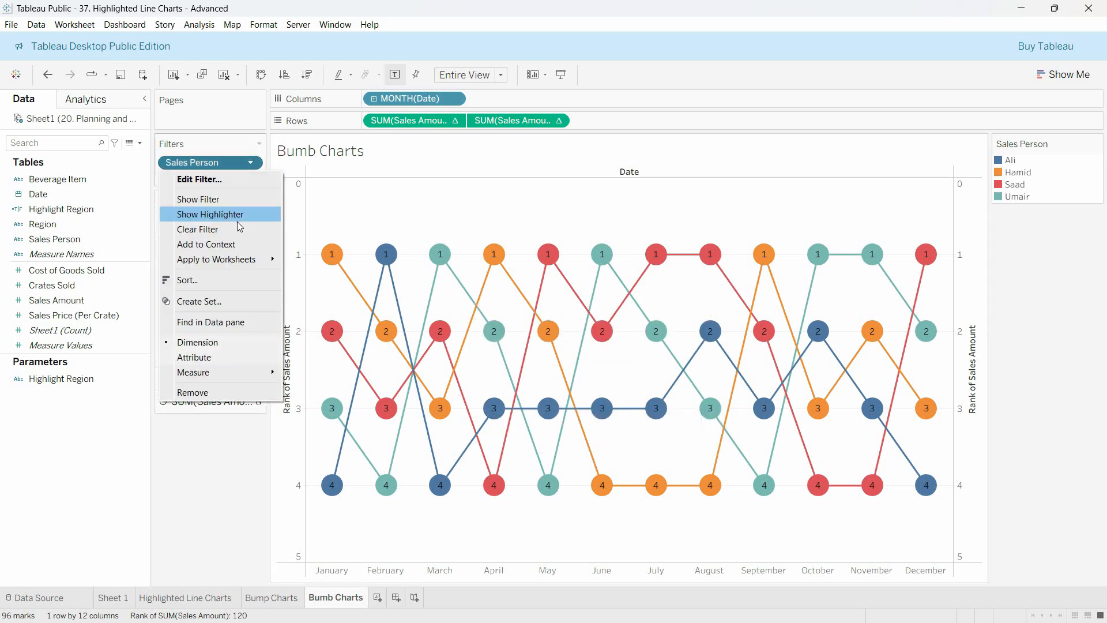
pyautogui.click(254, 166)
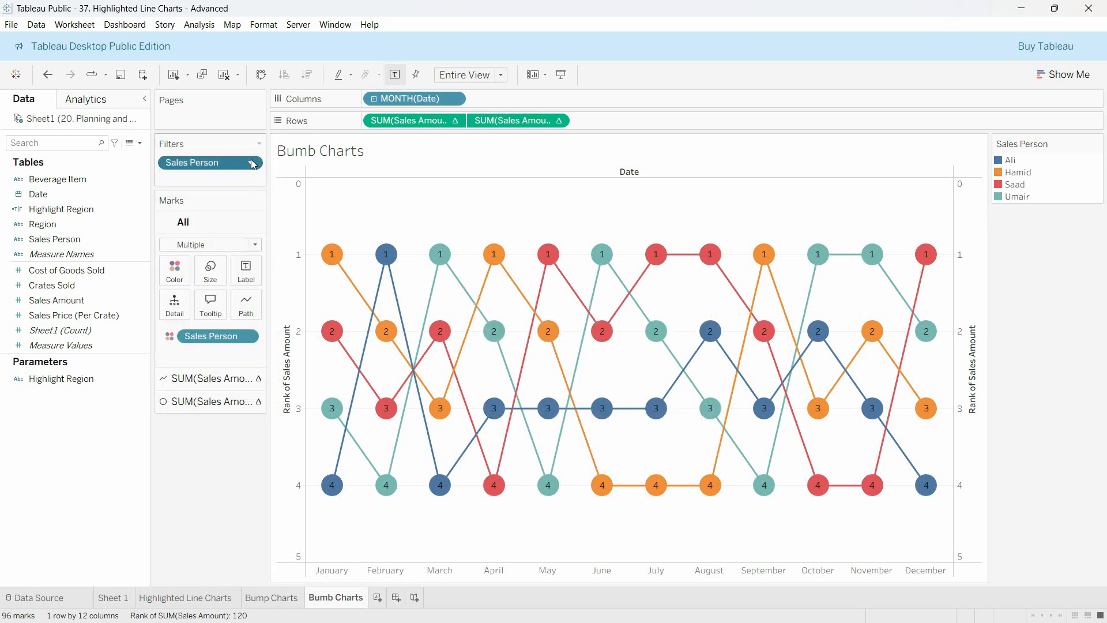
pyautogui.click(252, 163)
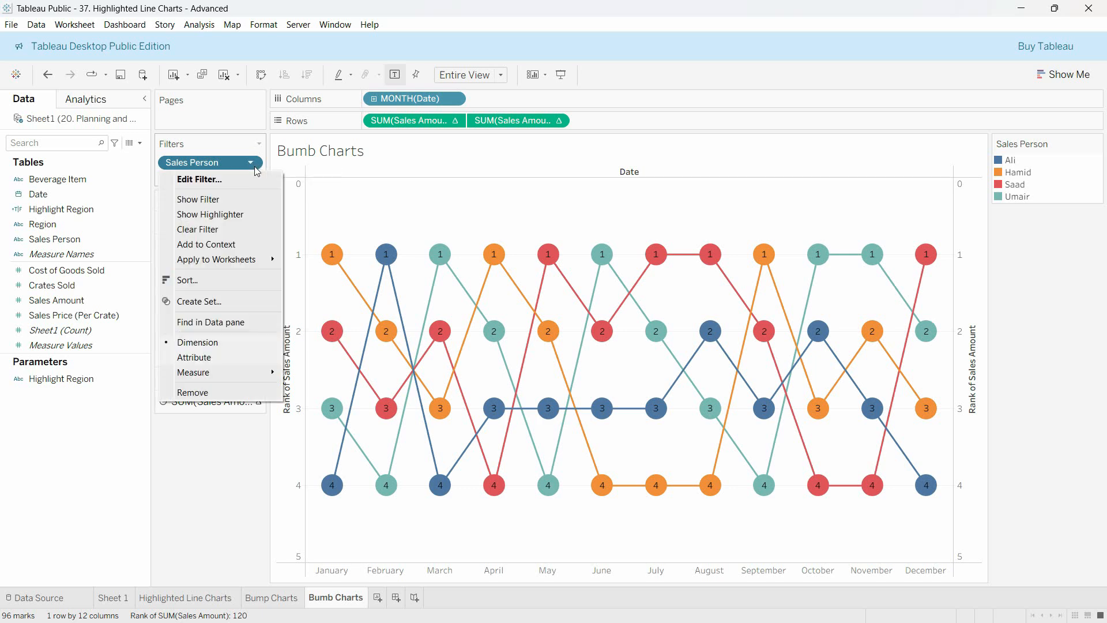
pyautogui.click(242, 214)
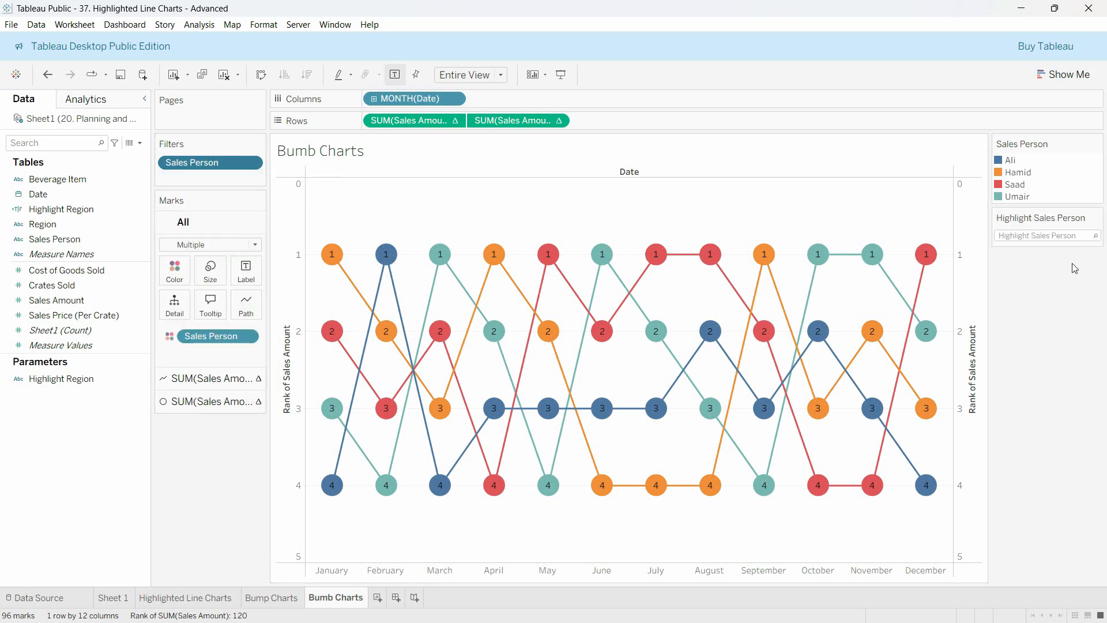
pyautogui.click(1069, 236)
pyautogui.click(1061, 264)
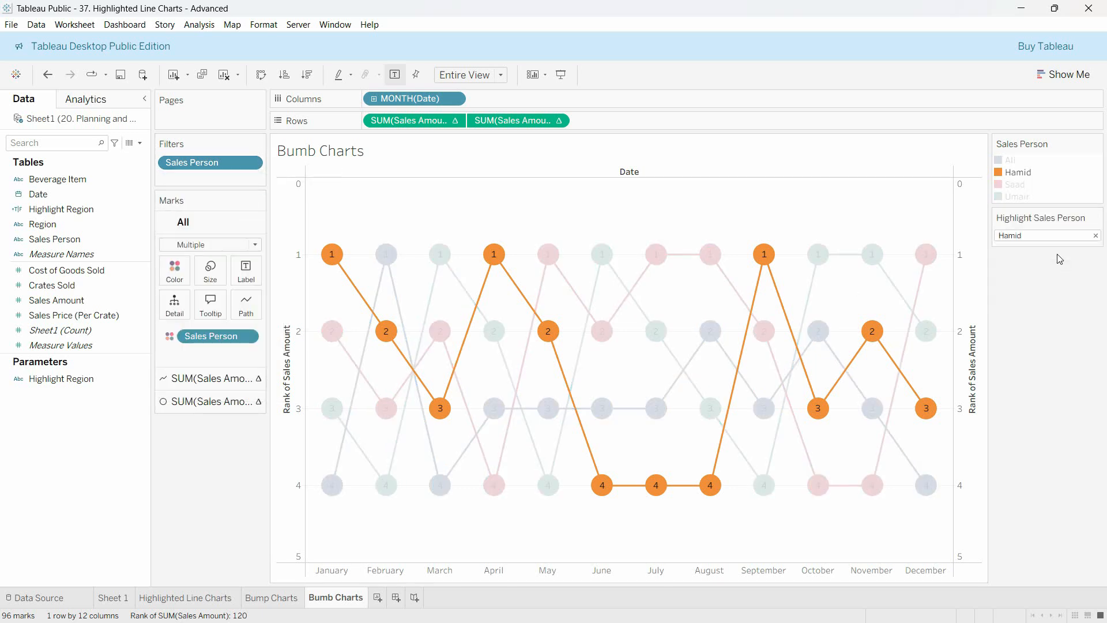
# Switch the Sales Person highlighter to the first listed sales person and examine that person's December and August ranks
pyautogui.click(1053, 237)
pyautogui.click(1095, 235)
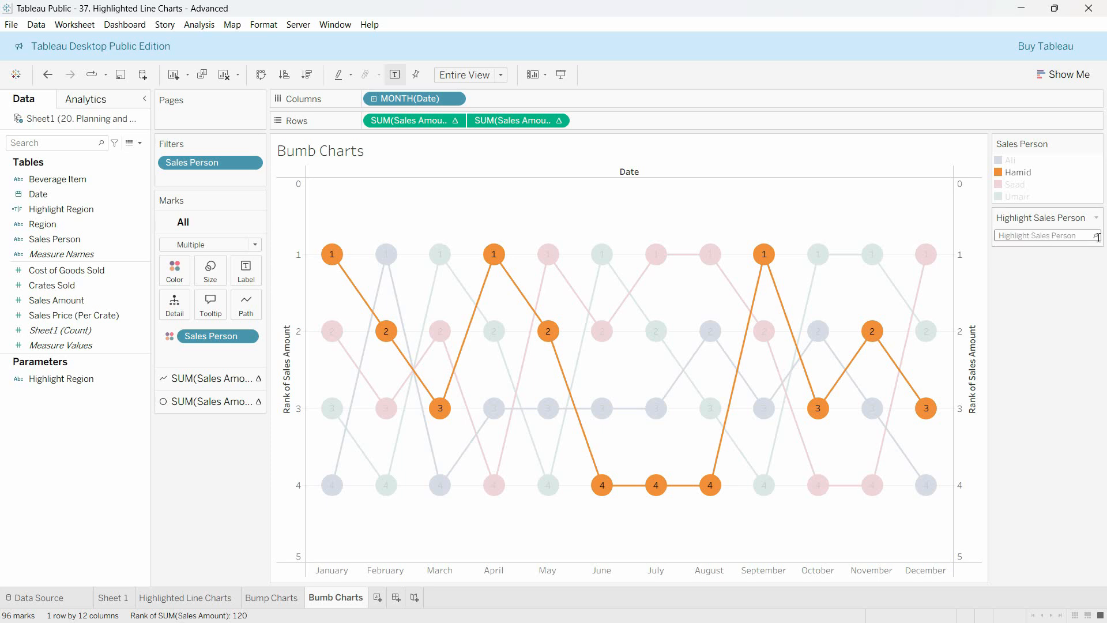
pyautogui.click(1081, 235)
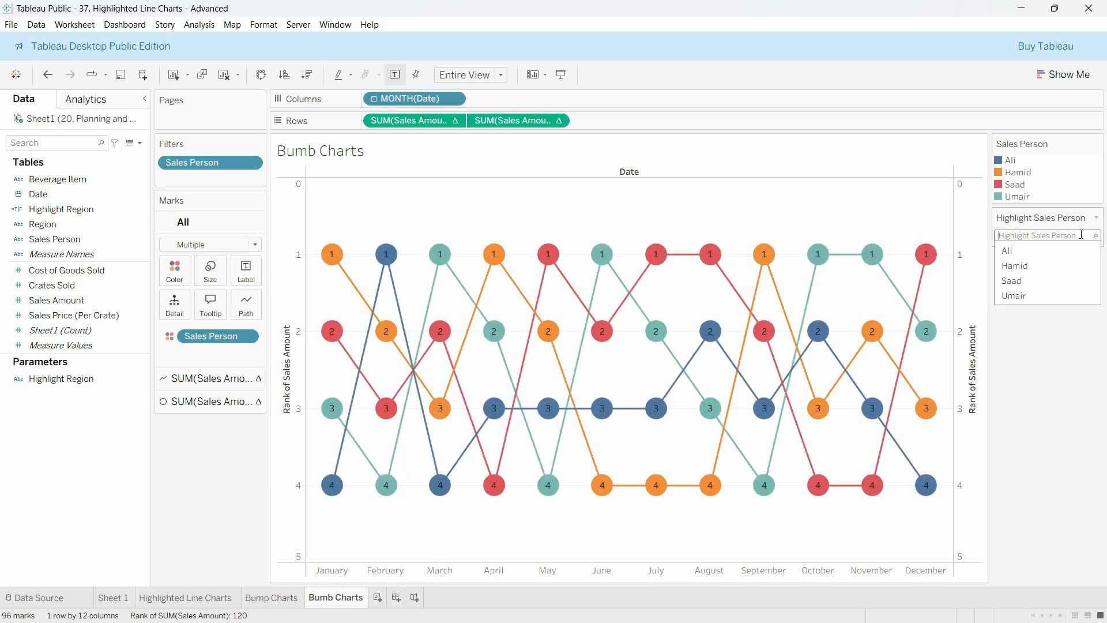
pyautogui.click(1031, 252)
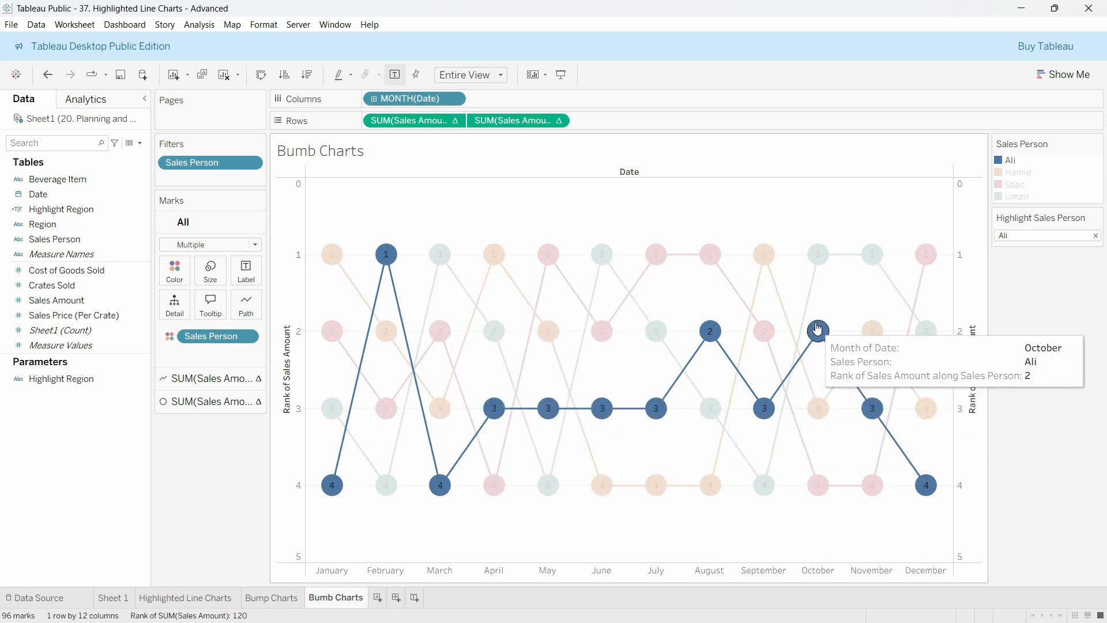
pyautogui.moveTo(932, 493)
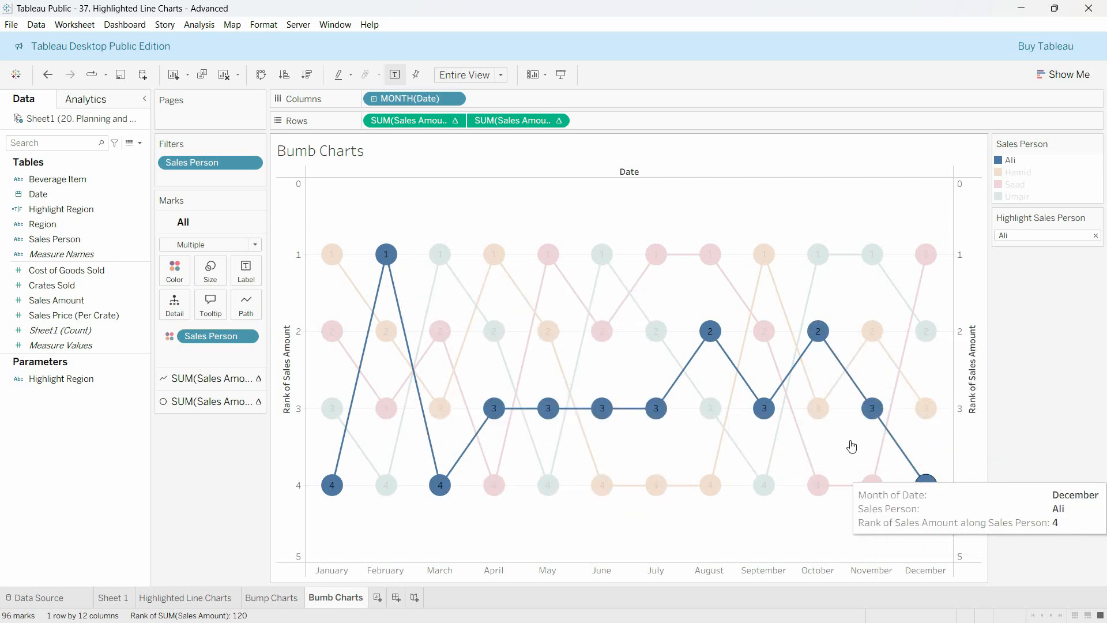
pyautogui.moveTo(699, 327)
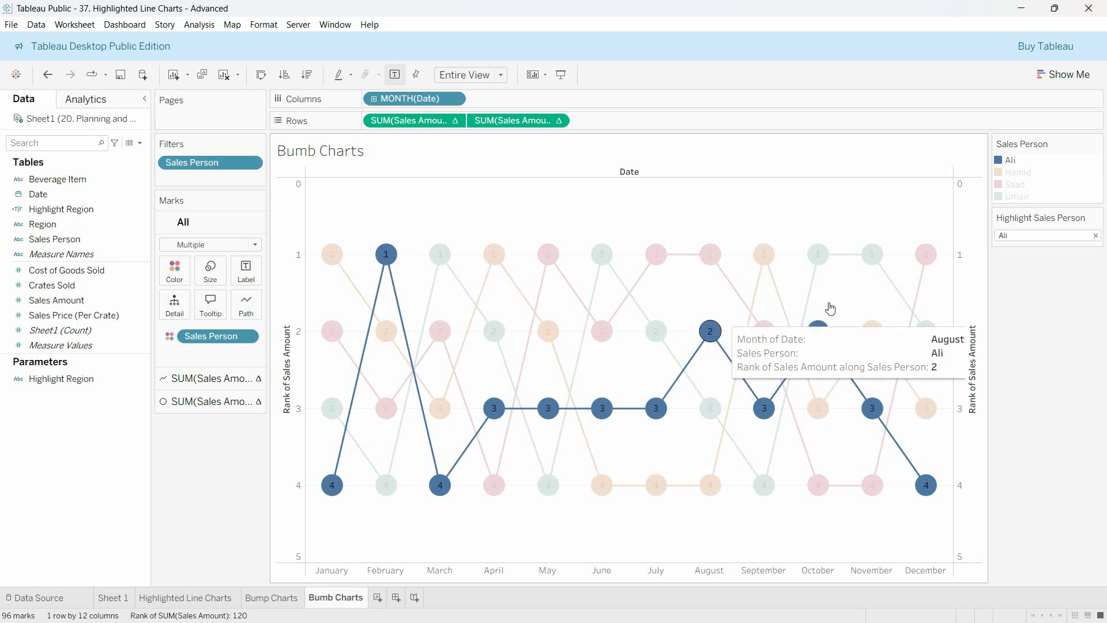
# Clear the Sales Person highlighter so that every sales person's line is shown in full color
pyautogui.click(1081, 236)
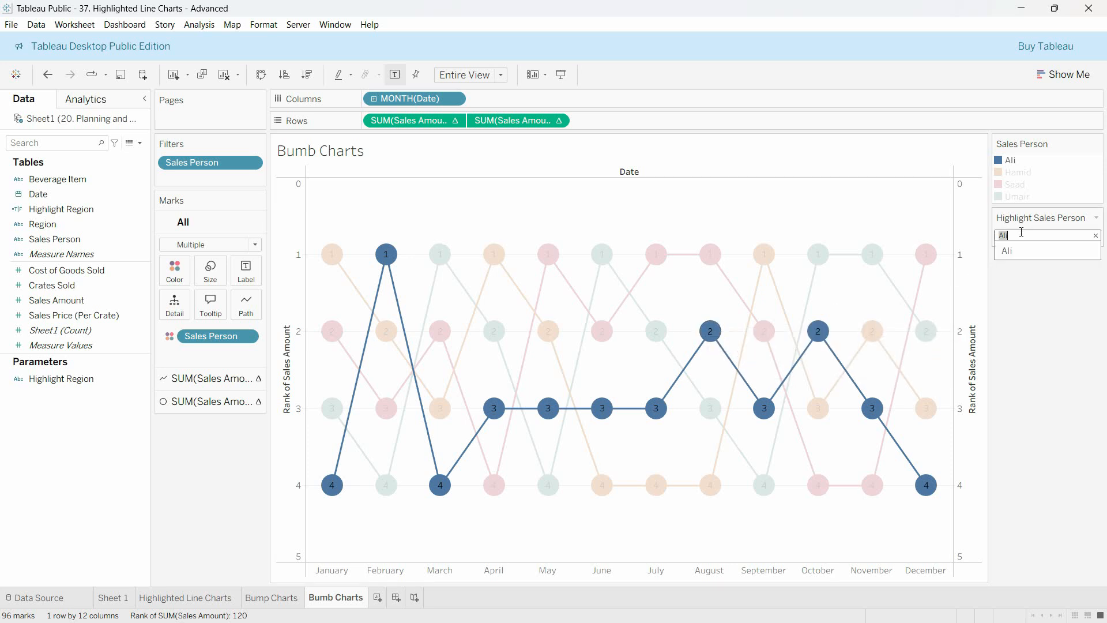
pyautogui.click(1095, 236)
pyautogui.click(1058, 335)
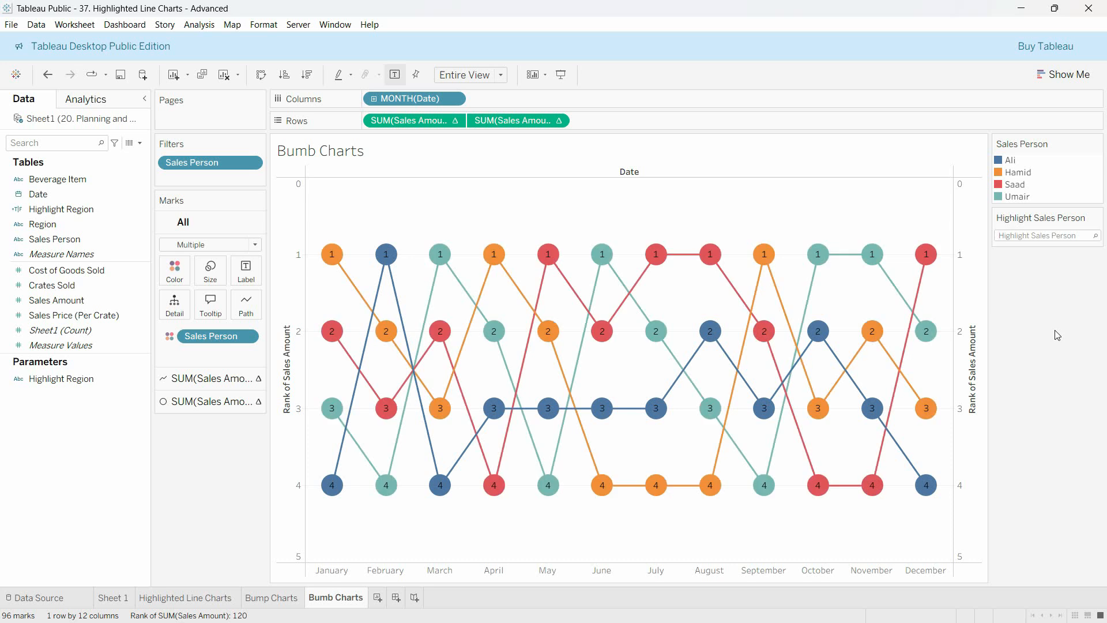